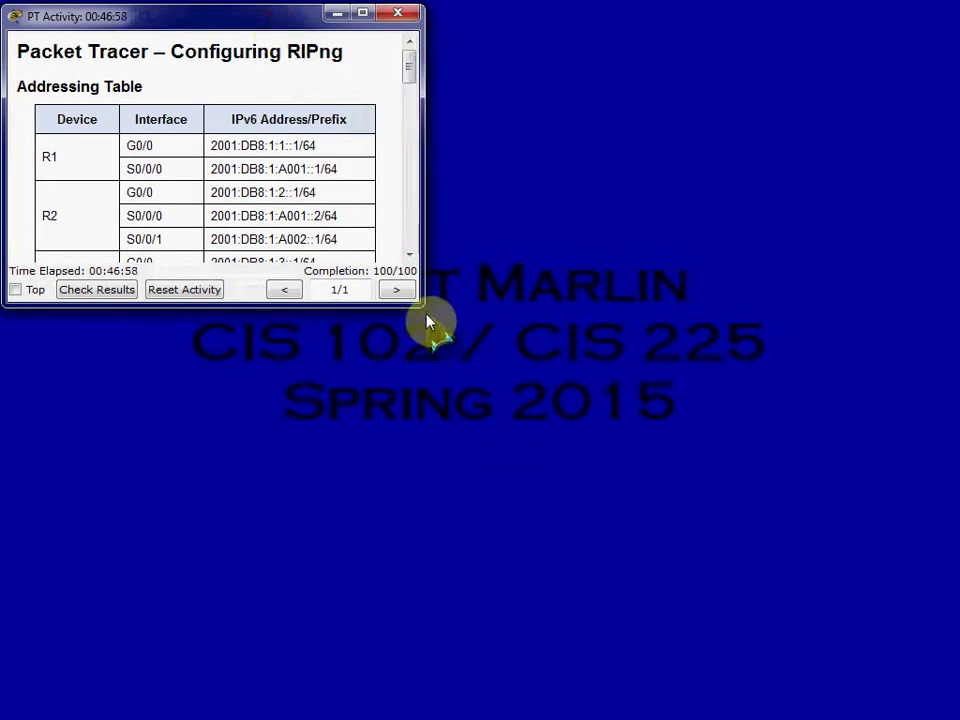
Reset the Configuring RIPng activity so completion returns to 0/100 and the timer restarts.
{"action": "left_click", "coordinate": [184, 289]}
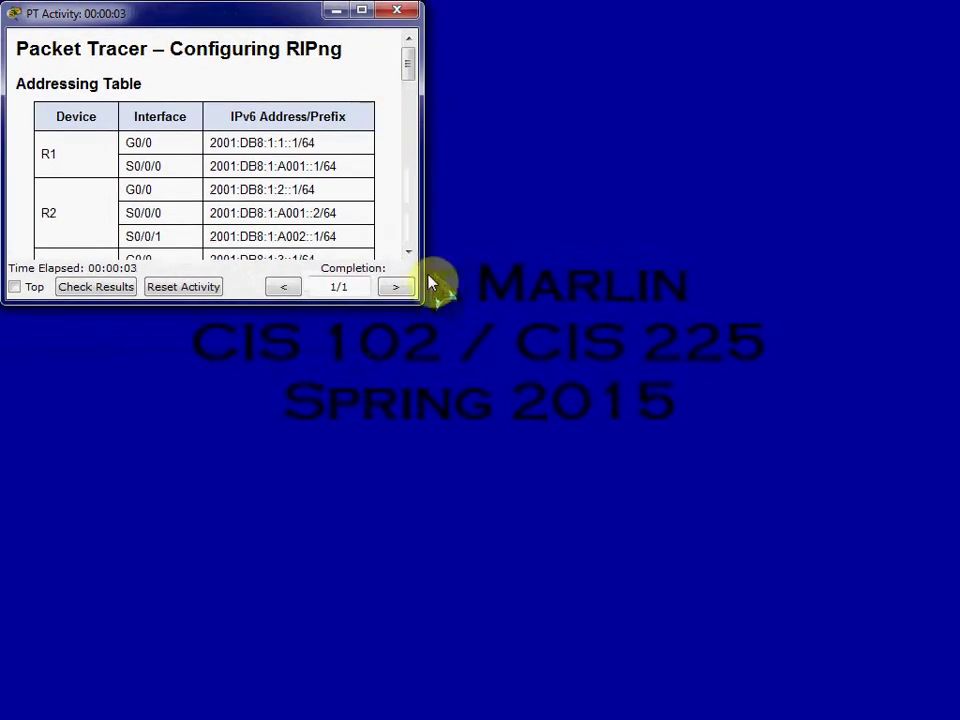
Drag the Packet Tracer main window into view so the RIPng topology is showing and active.
{"action": "left_click_drag", "start_coordinate": [407, 64], "coordinate": [410, 72]}
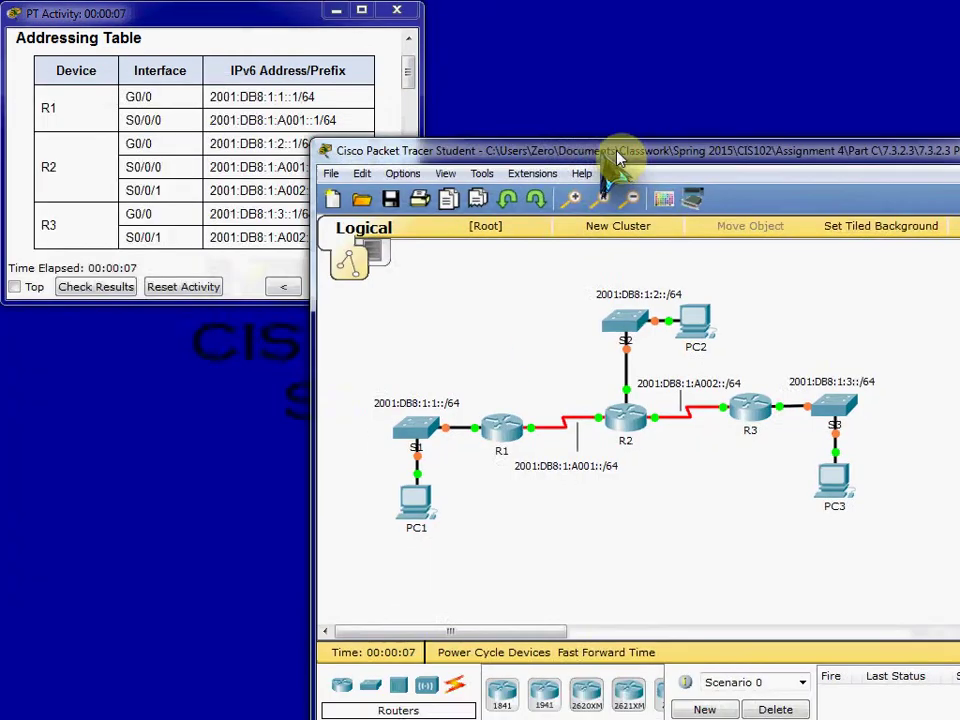
{"action": "left_click_drag", "start_coordinate": [617, 156], "coordinate": [381, 64]}
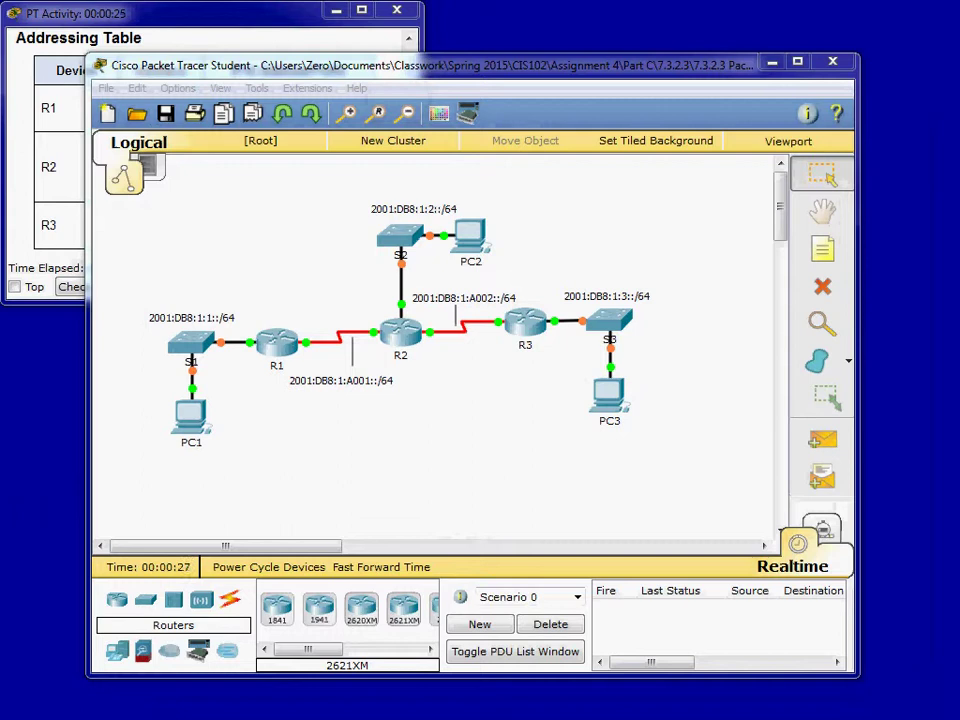
{"action": "left_click", "coordinate": [428, 467]}
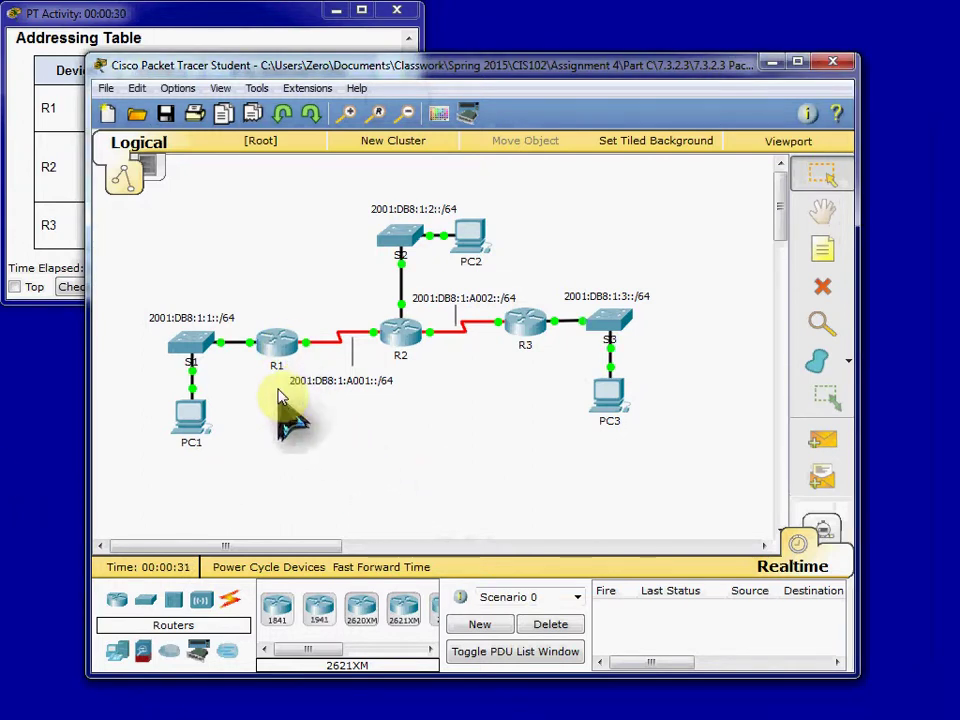
Open R1's CLI and enter global configuration mode with en and conf t.
{"action": "left_click", "coordinate": [275, 348]}
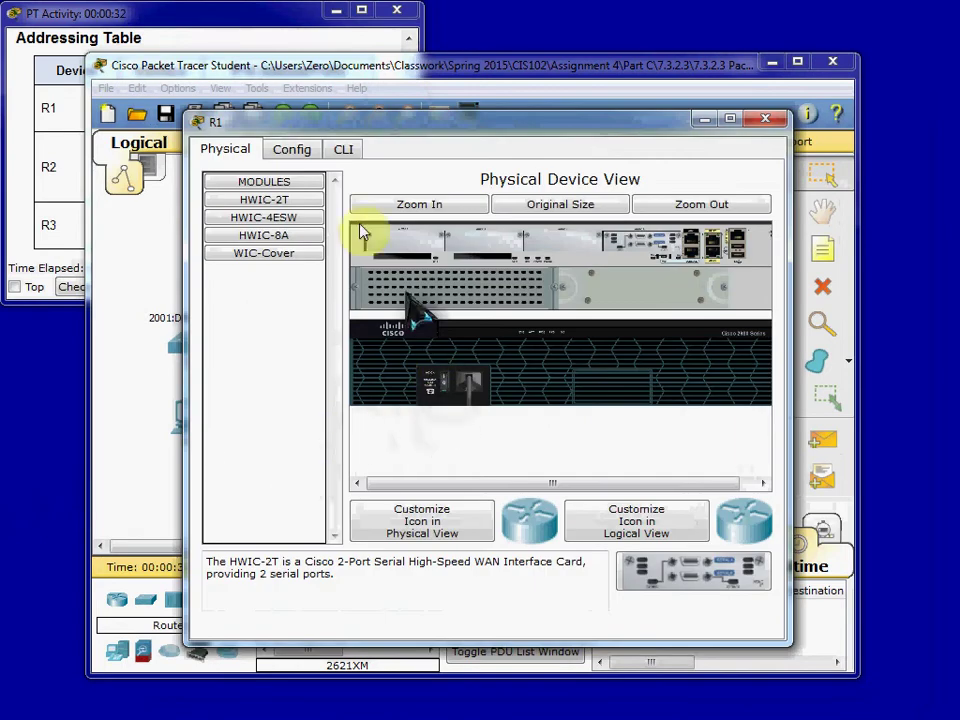
{"action": "left_click", "coordinate": [349, 150]}
{"action": "left_click", "coordinate": [425, 412]}
{"action": "key", "text": "Return"}
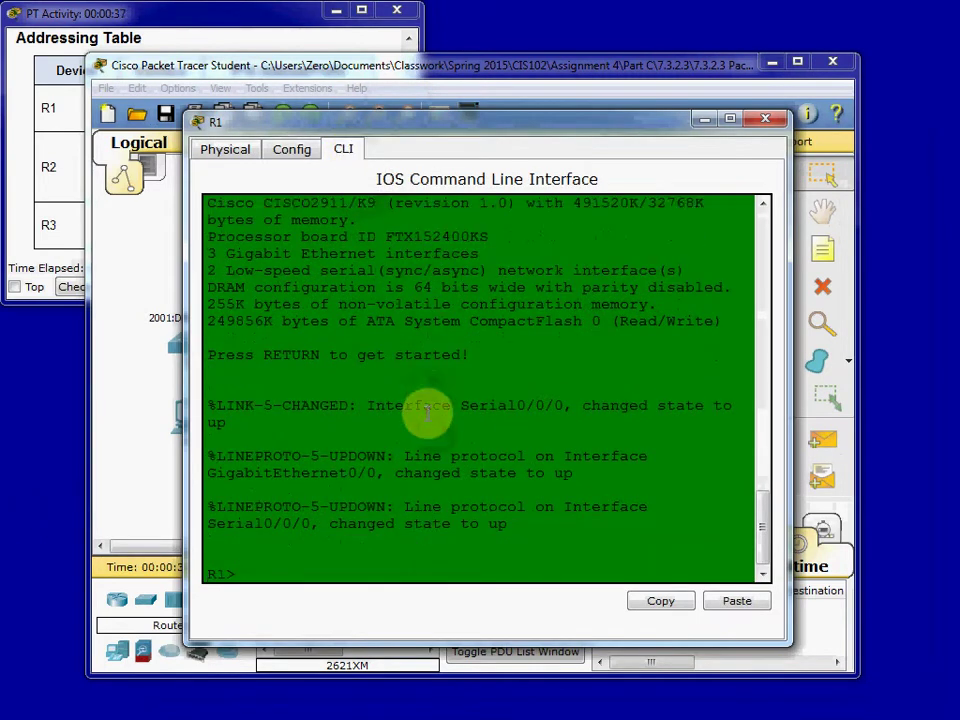
{"action": "type", "text": "en"}
{"action": "key", "text": "Return"}
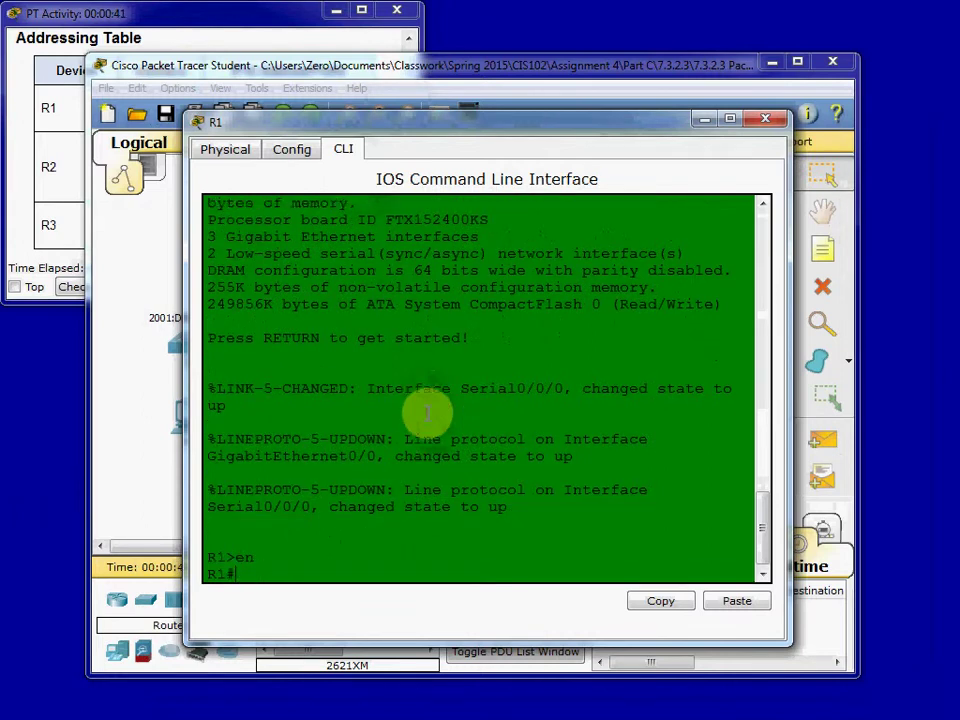
{"action": "type", "text": "conf t"}
{"action": "key", "text": "Return"}
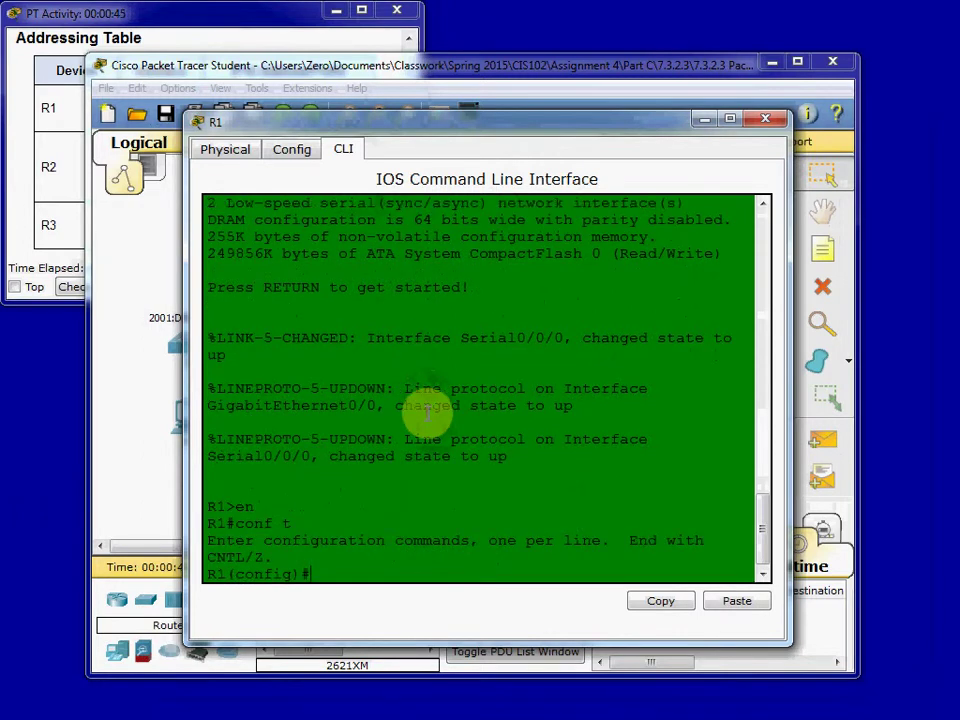
Enable ipv6 unicast-routing on R1 and type the ipv6 router rip CISCO command.
{"action": "type", "text": "ipv6 unicast-routing"}
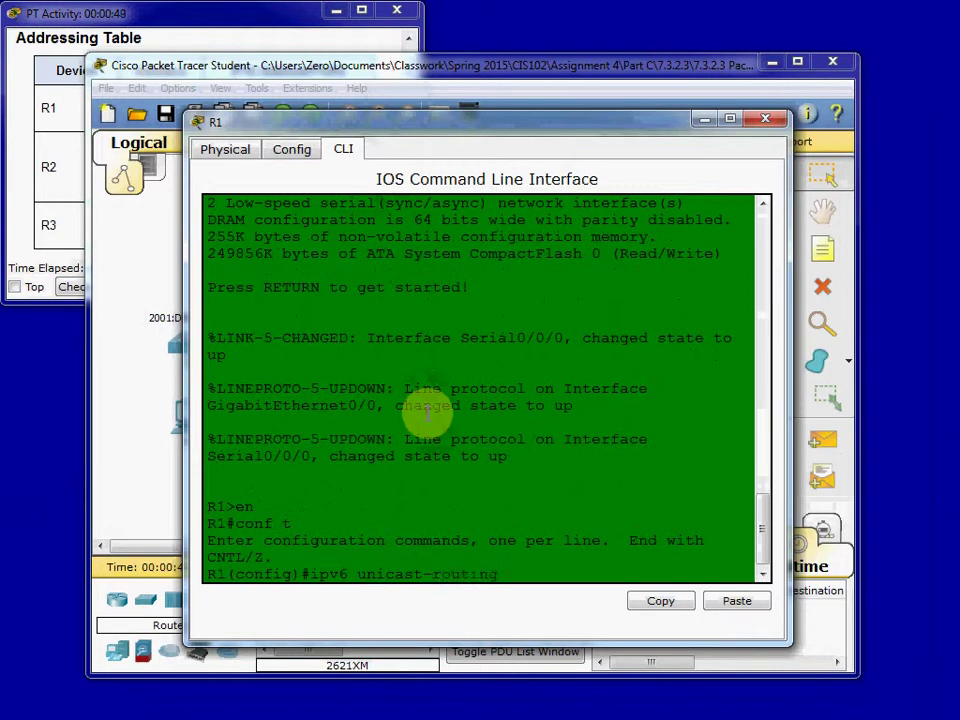
{"action": "key", "text": "Return"}
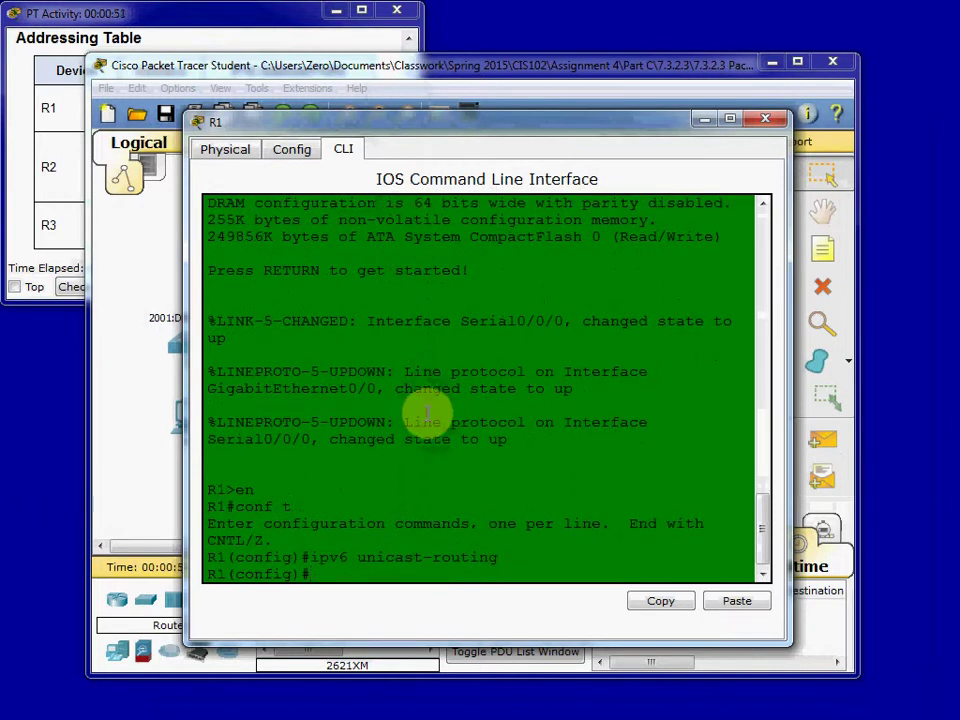
{"action": "type", "text": "ipv6 router rip CISCO"}
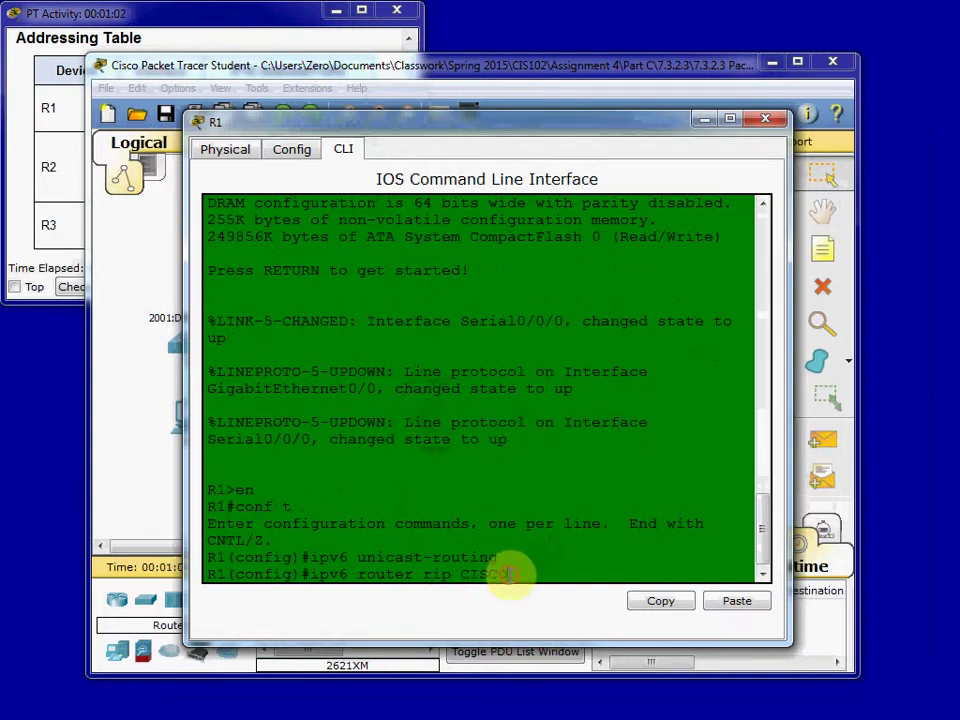
{"action": "left_click_drag", "start_coordinate": [508, 574], "coordinate": [461, 577]}
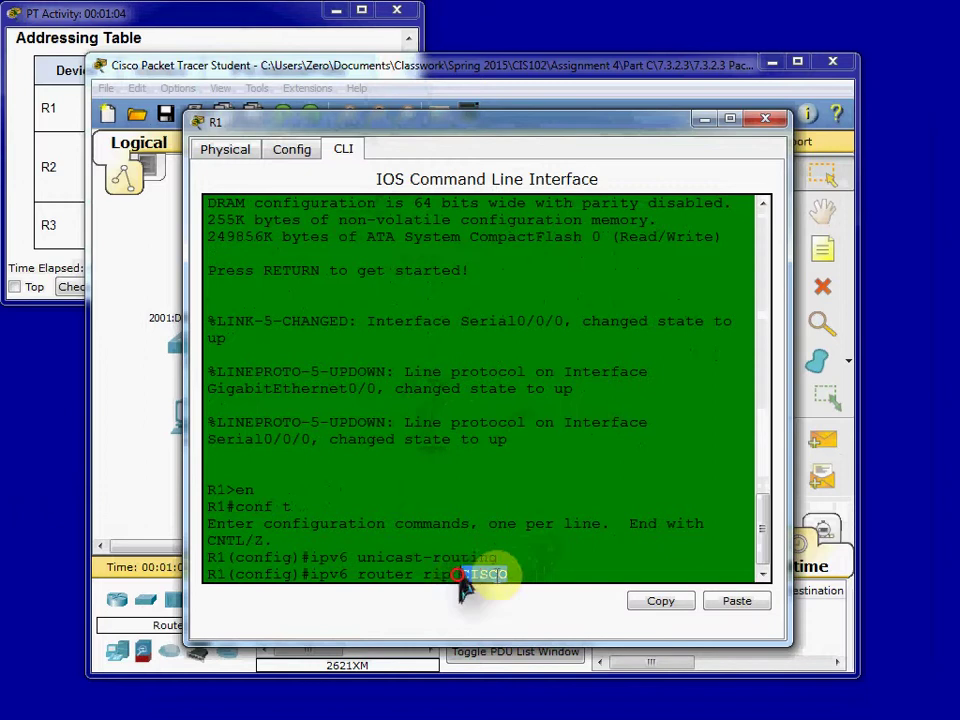
{"action": "left_click", "coordinate": [529, 562]}
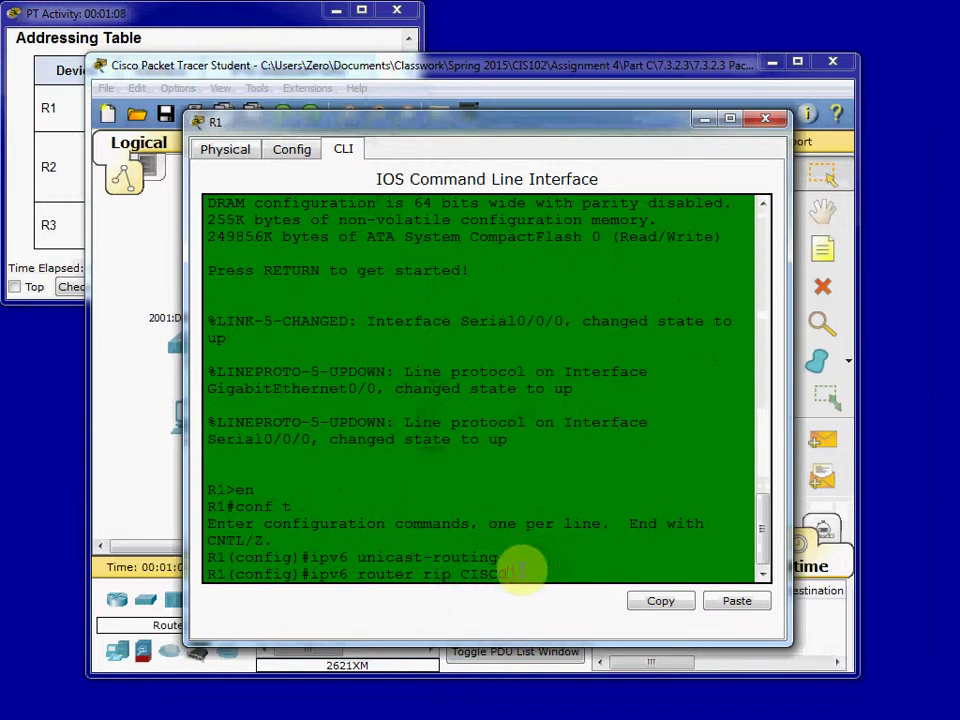
{"action": "left_click", "coordinate": [68, 190]}
Check Step 1 of the instructions and run ipv6 router rip CISCO on R1.
{"action": "scroll", "coordinate": [75, 195], "scroll_direction": "down", "scroll_amount": 10}
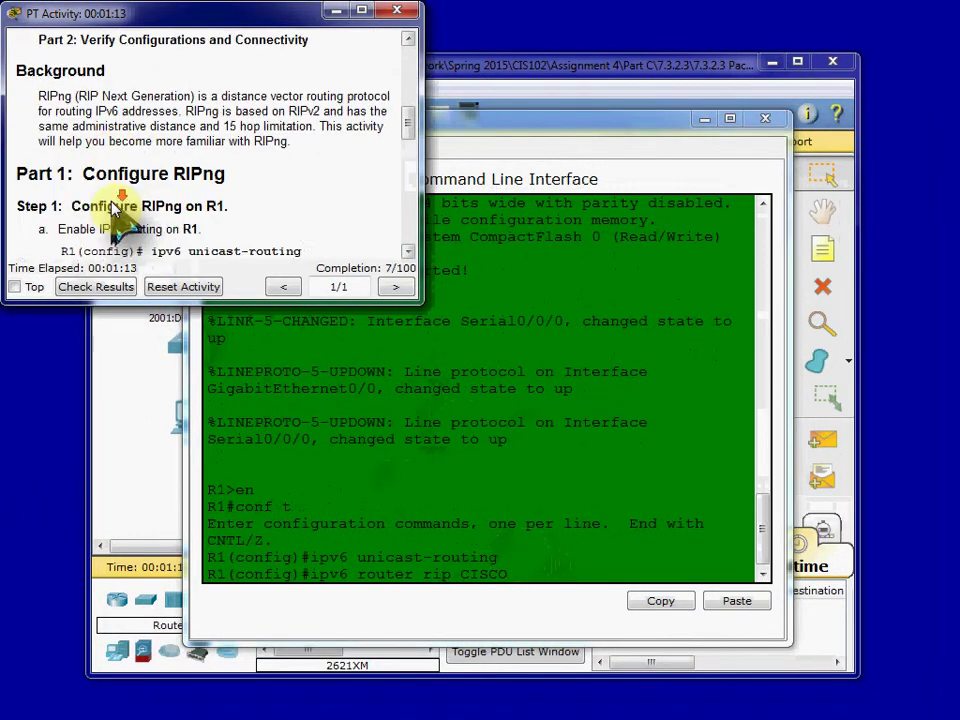
{"action": "scroll", "coordinate": [260, 115], "scroll_direction": "down", "scroll_amount": 3}
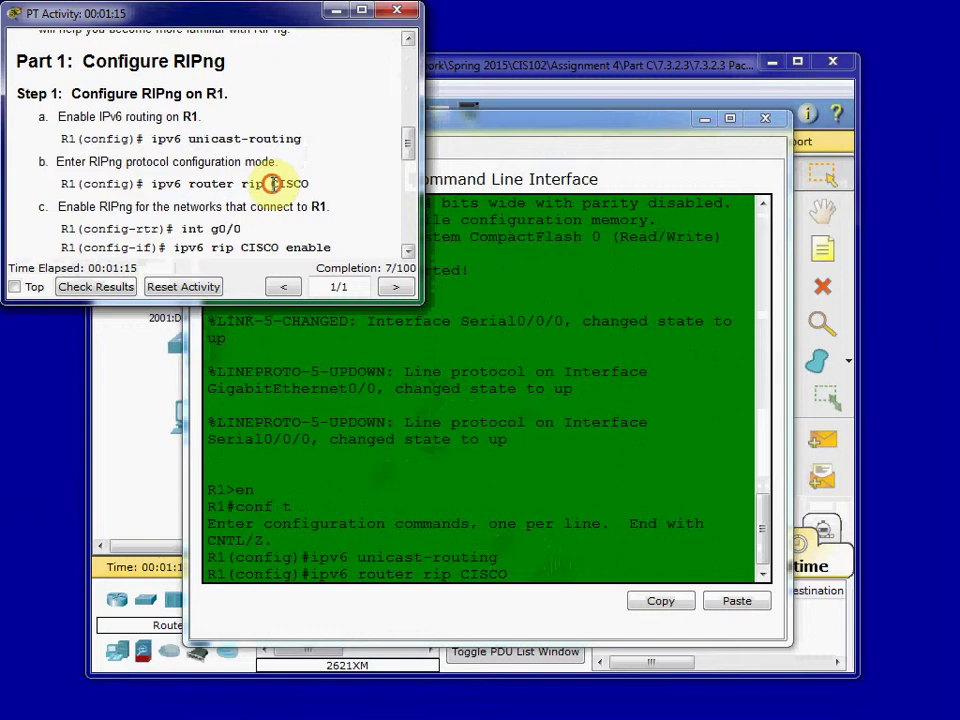
{"action": "left_click_drag", "start_coordinate": [271, 184], "coordinate": [317, 184]}
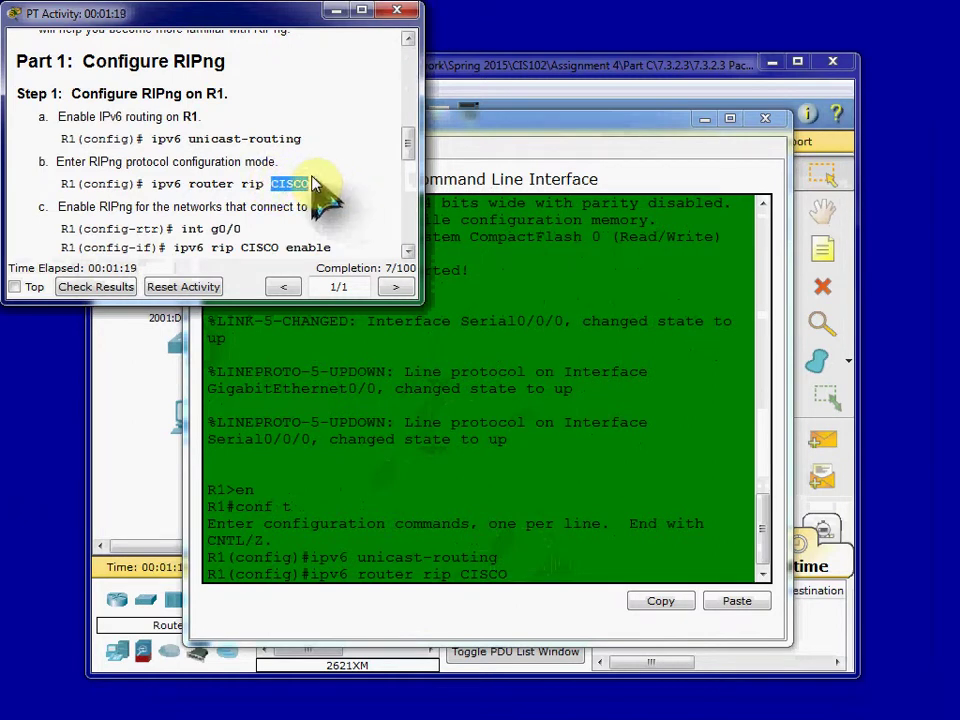
{"action": "left_click", "coordinate": [320, 188]}
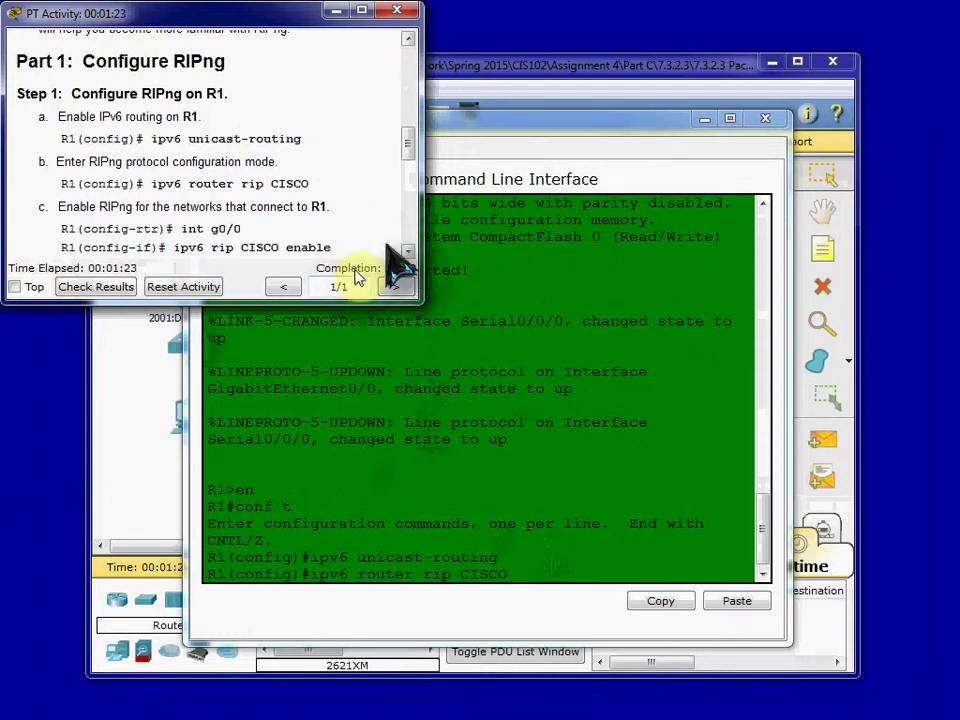
{"action": "left_click", "coordinate": [522, 578]}
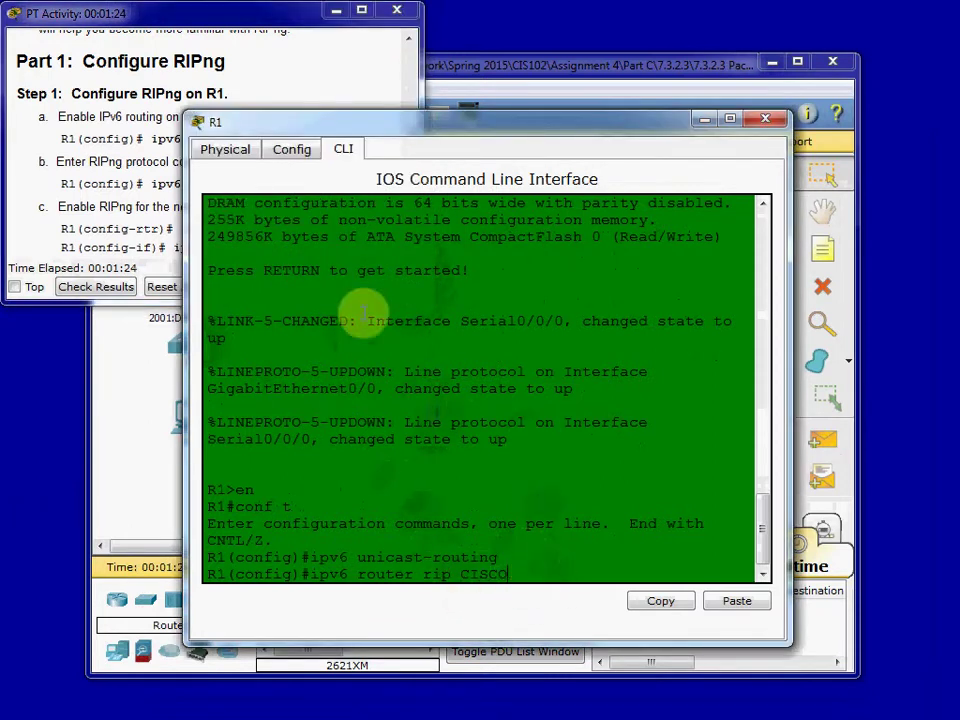
{"action": "left_click", "coordinate": [180, 206]}
{"action": "left_click", "coordinate": [461, 489]}
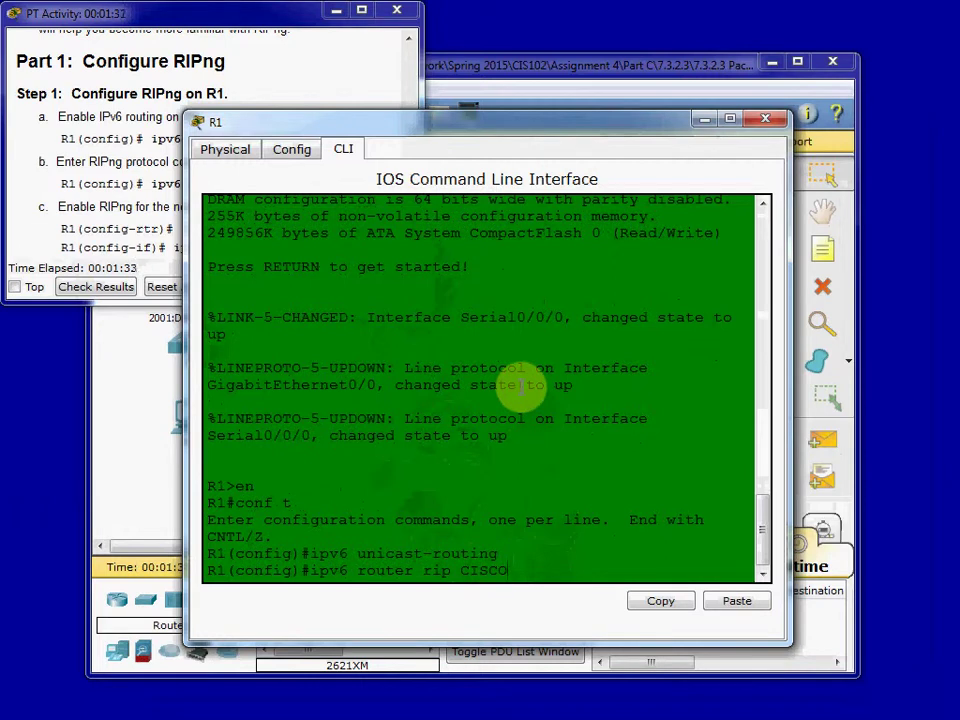
{"action": "key", "text": "Return"}
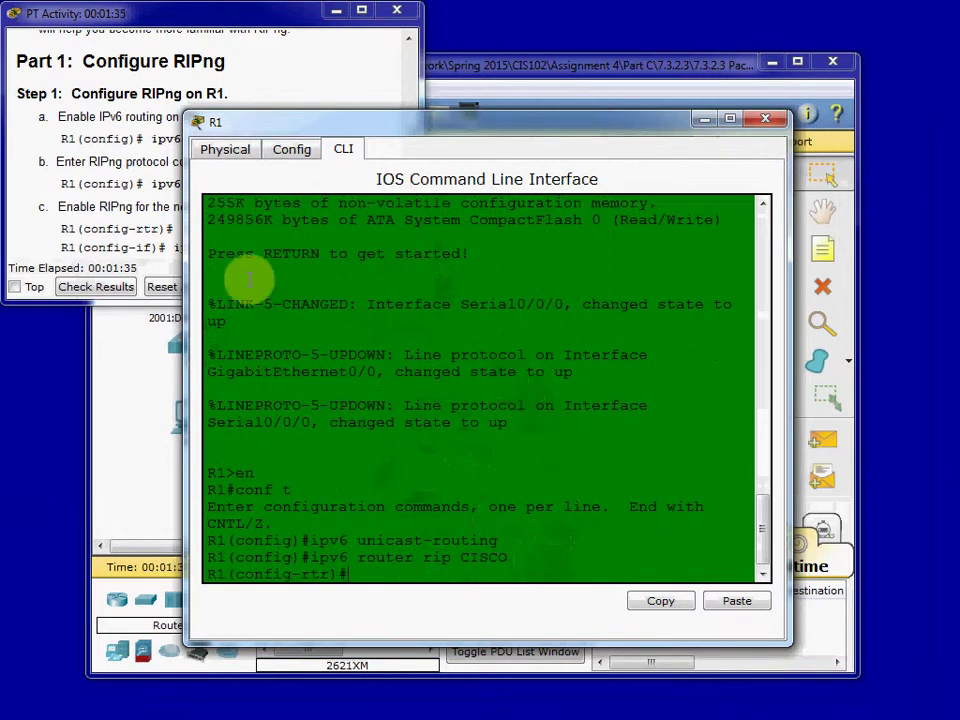
Review the activity instructions again, then return to the network topology.
{"action": "left_click", "coordinate": [300, 57]}
{"action": "scroll", "coordinate": [255, 205], "scroll_direction": "up", "scroll_amount": 8}
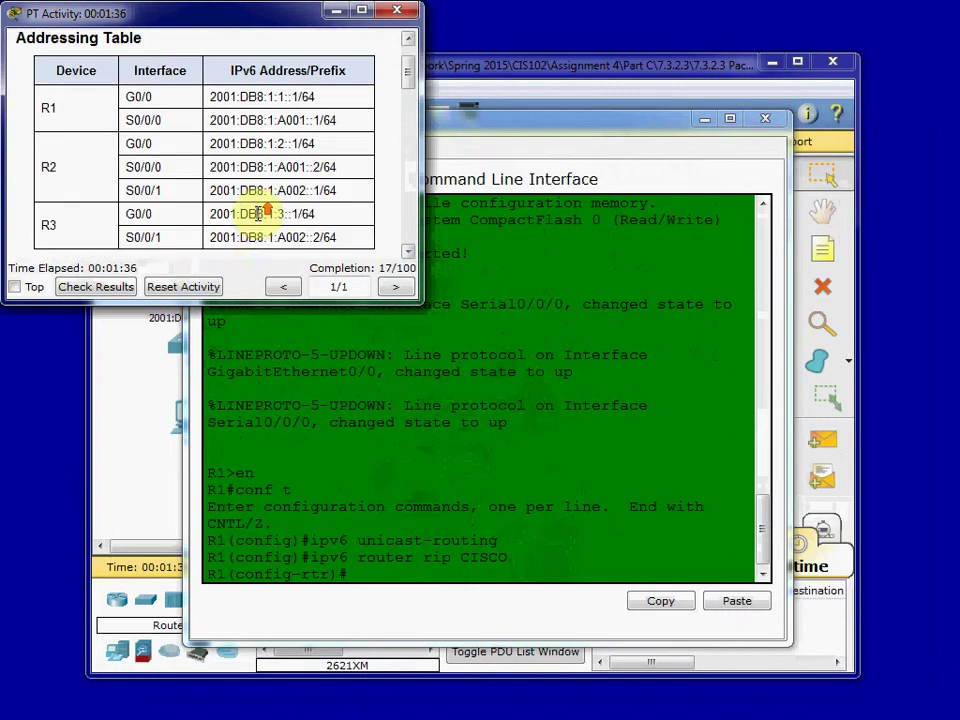
{"action": "left_click", "coordinate": [440, 450]}
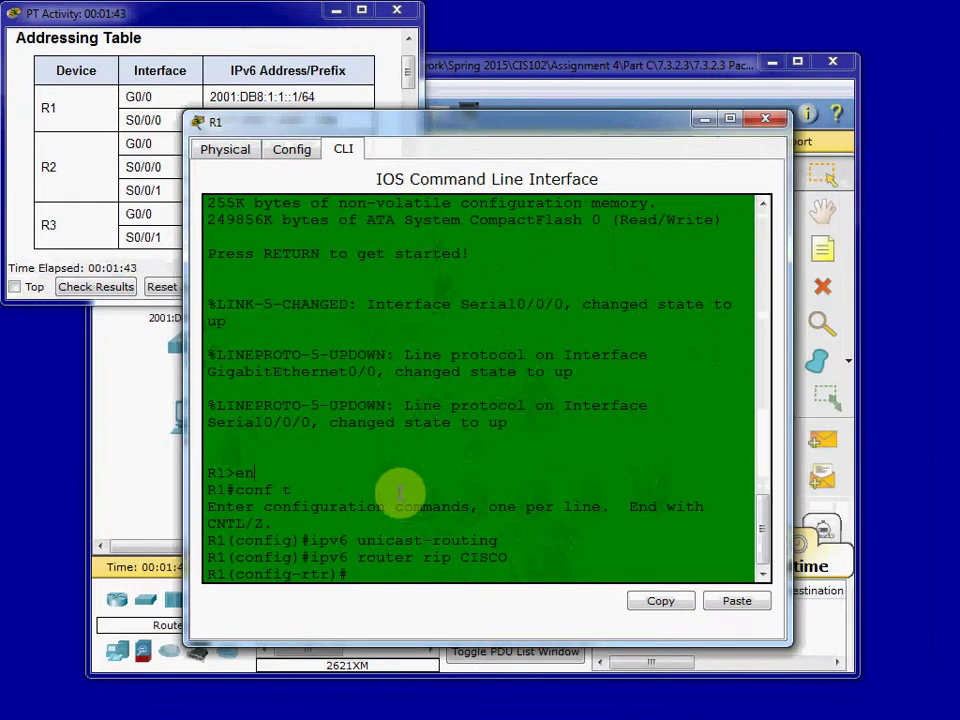
{"action": "left_click", "coordinate": [141, 512]}
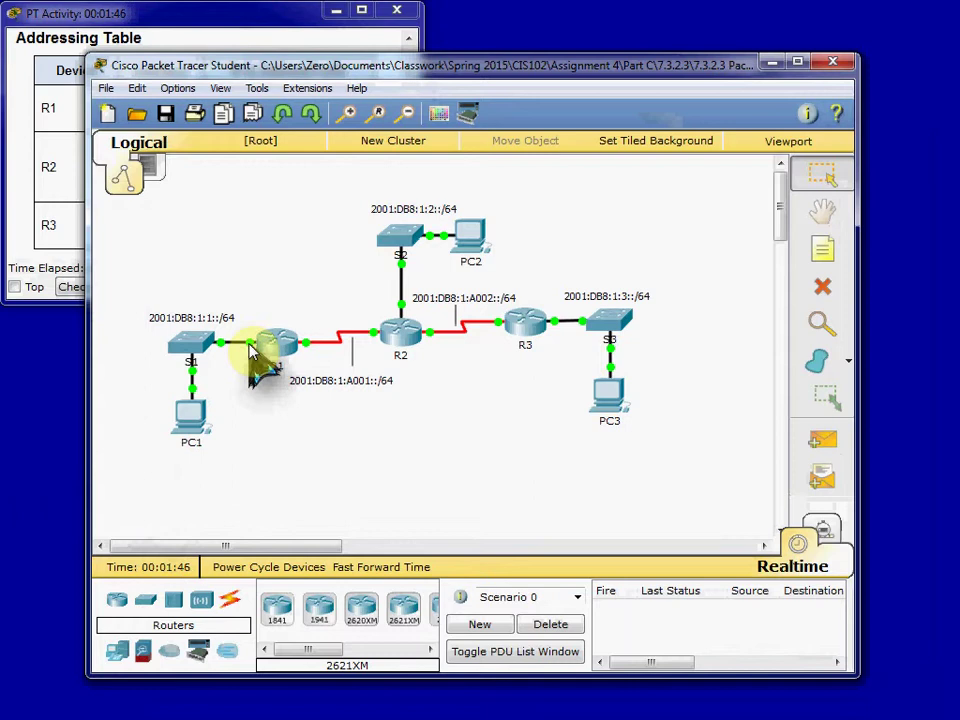
{"action": "mouse_move", "coordinate": [252, 348]}
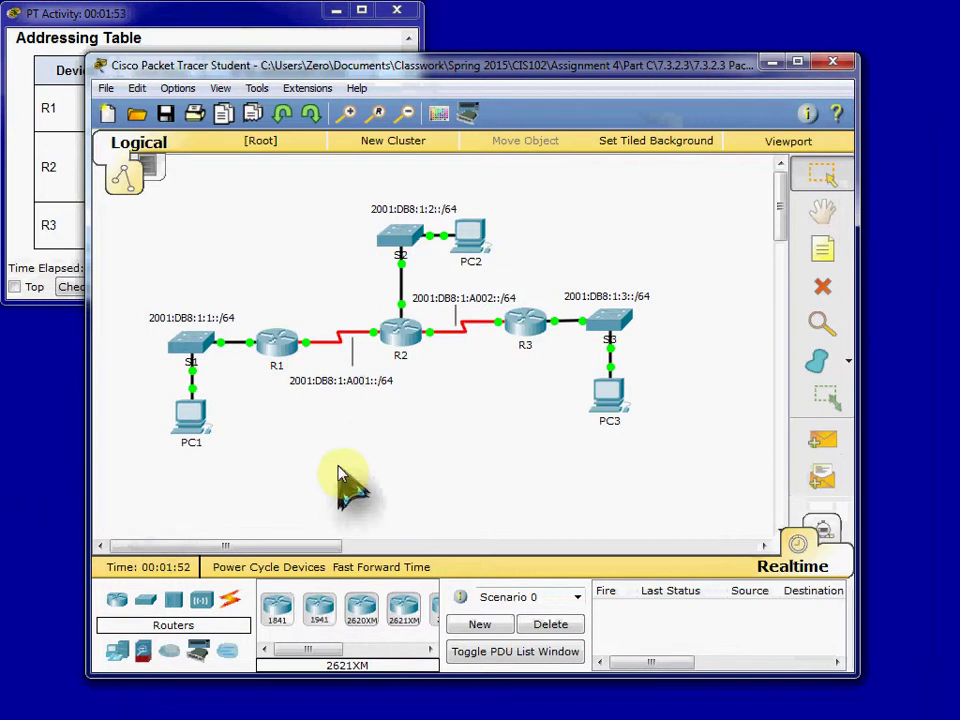
Reopen R1's CLI and enable RIPng process CISCO on interface G0/0.
{"action": "left_click", "coordinate": [277, 344]}
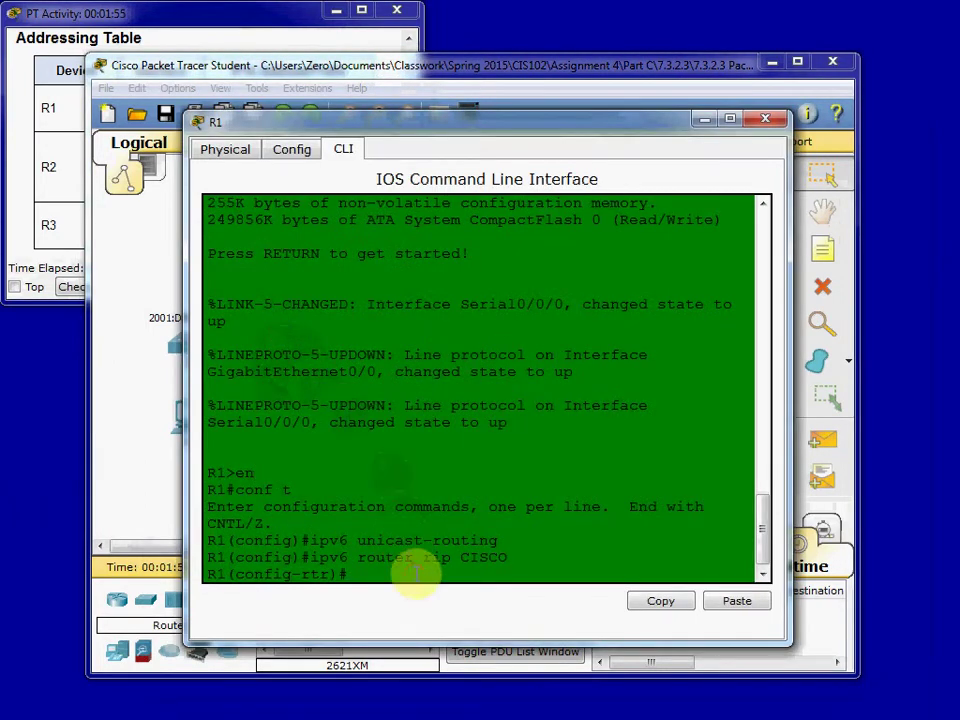
{"action": "type", "text": "int ra"}
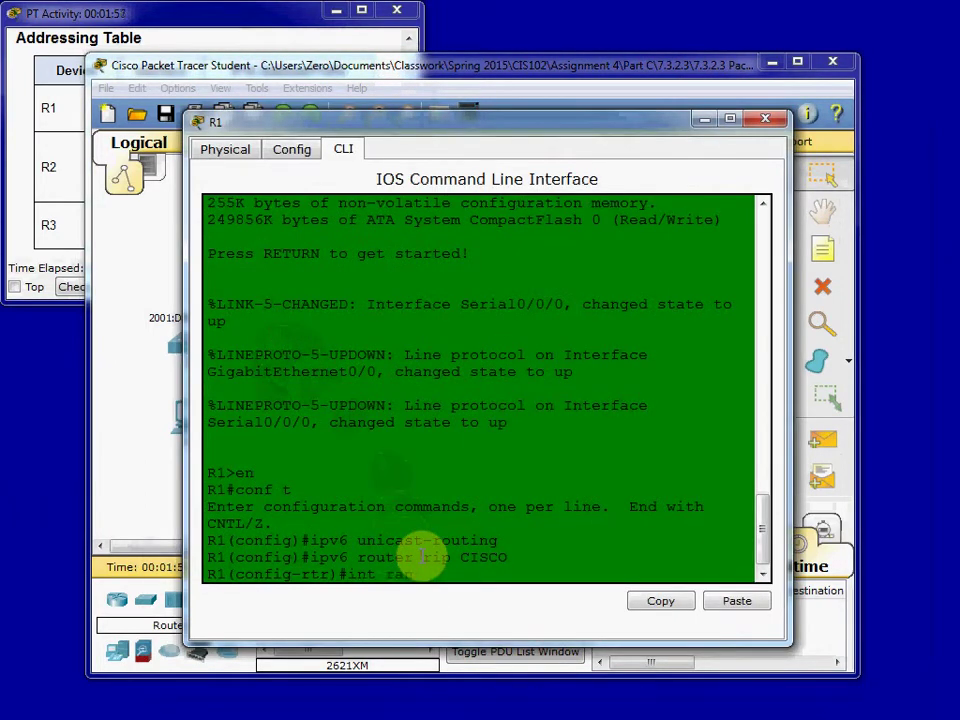
{"action": "type", "text": "nge g0/0, s0/0/0"}
{"action": "key", "text": "Return"}
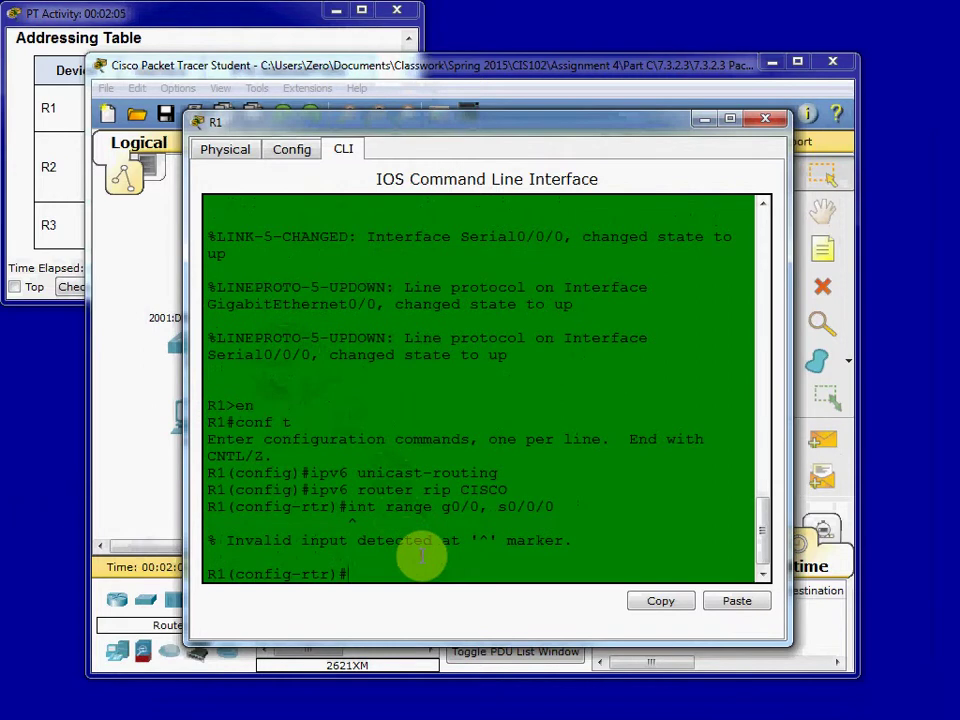
{"action": "type", "text": "int g0/0"}
{"action": "key", "text": "Return"}
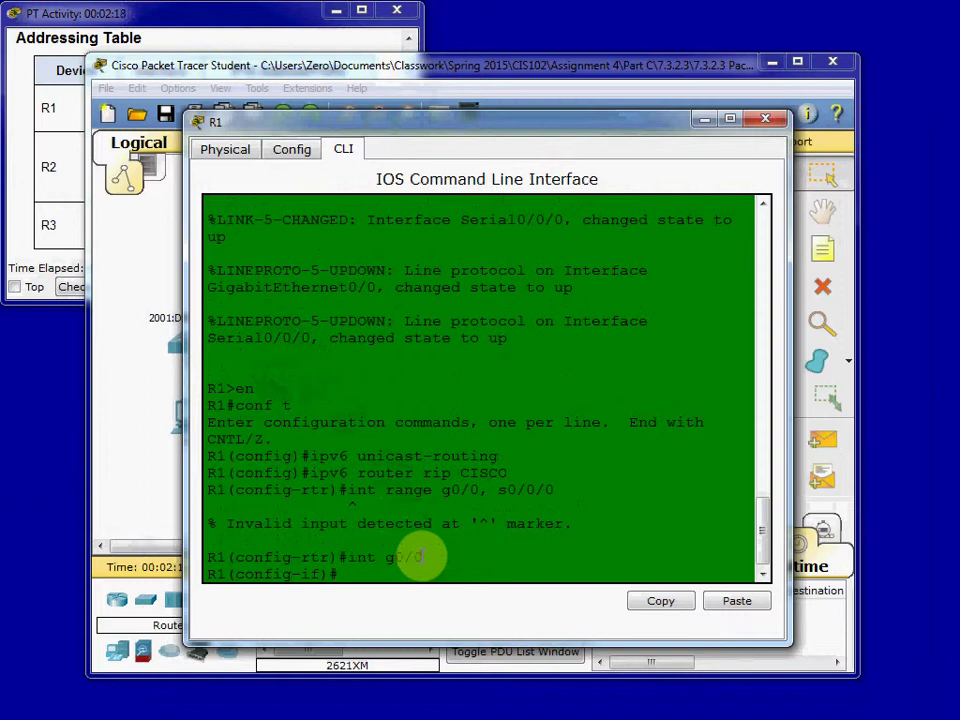
{"action": "type", "text": "ipv6 rip CISCO ena"}
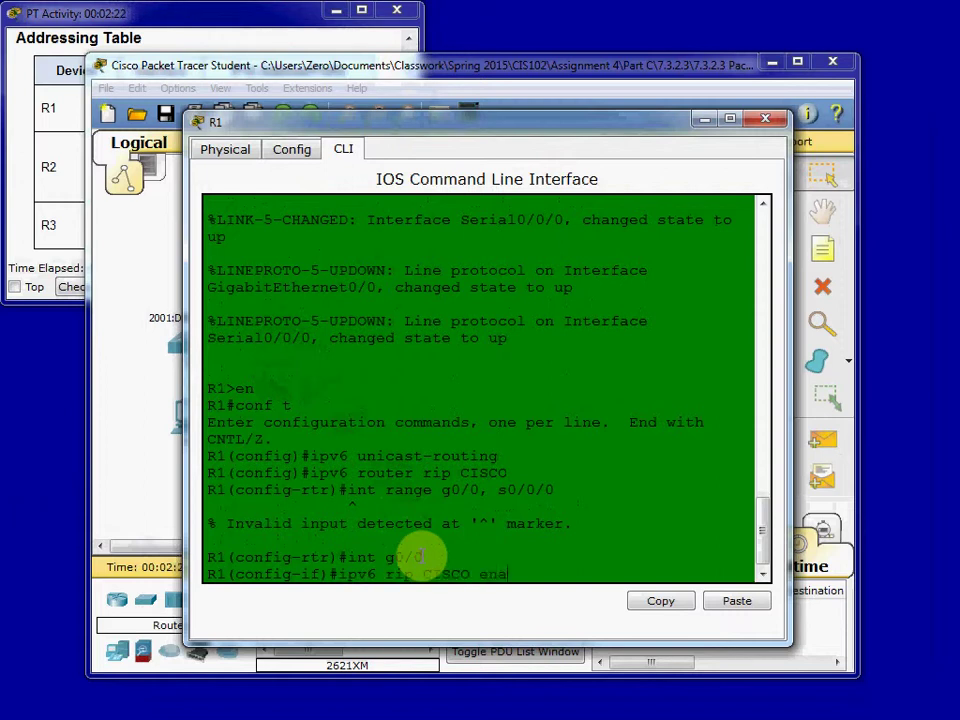
{"action": "type", "text": "ble"}
{"action": "key", "text": "Return"}
Enable RIPng CISCO on S0/0/0, save with do copy run start, and close R1's window.
{"action": "type", "text": "int s"}
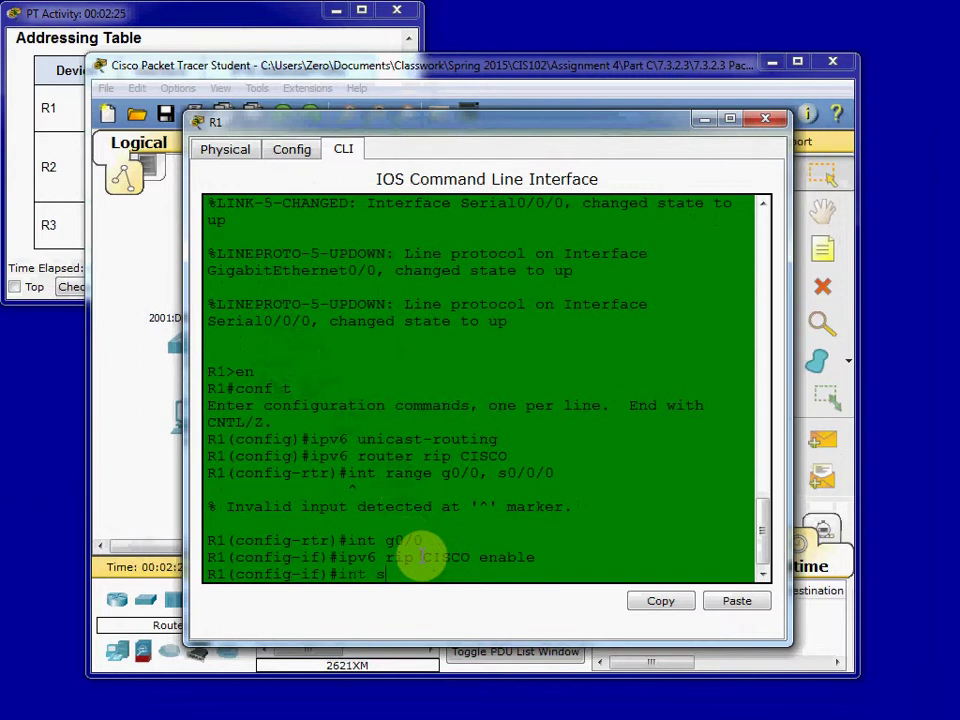
{"action": "type", "text": "0/0/0"}
{"action": "key", "text": "Return"}
{"action": "type", "text": "ipv6 ri"}
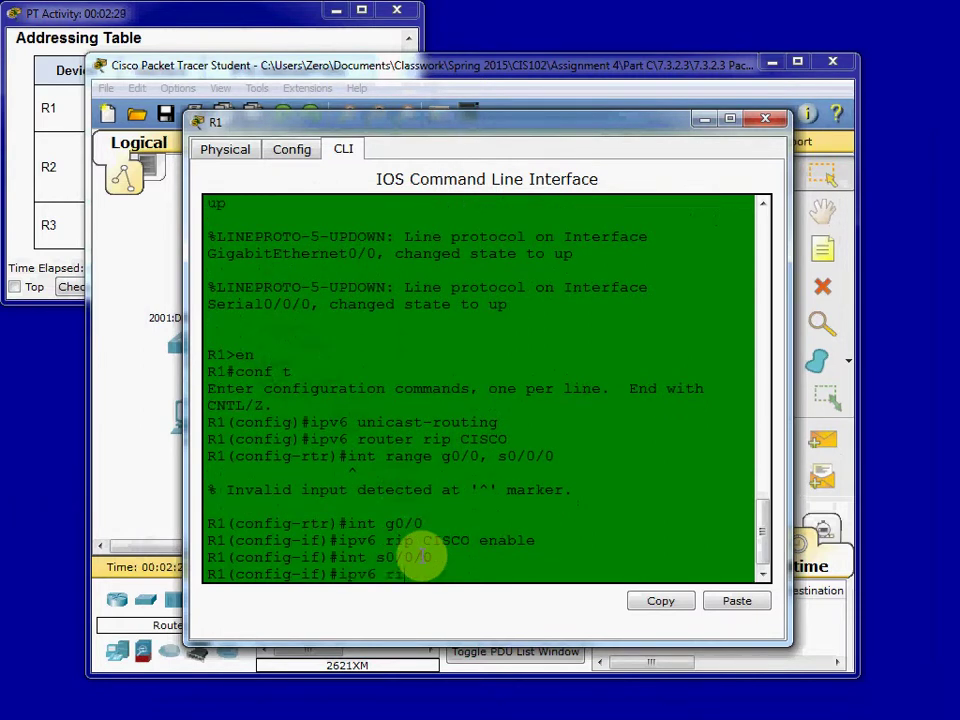
{"action": "type", "text": "p CISCO enable"}
{"action": "key", "text": "Return"}
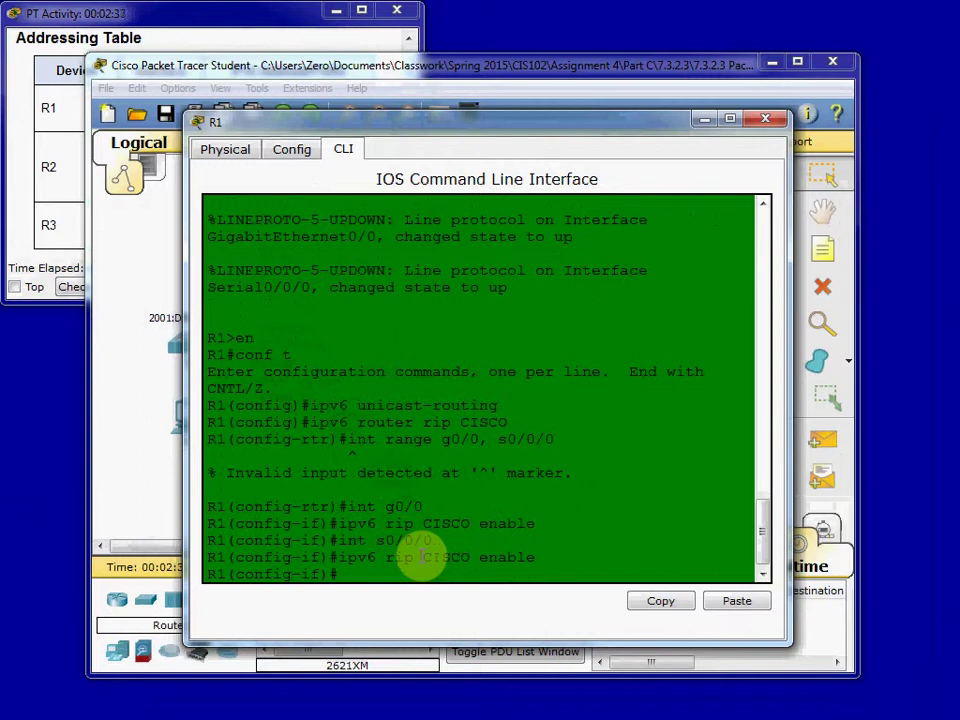
{"action": "type", "text": "do copy run start"}
{"action": "key", "text": "Return"}
{"action": "key", "text": "Return"}
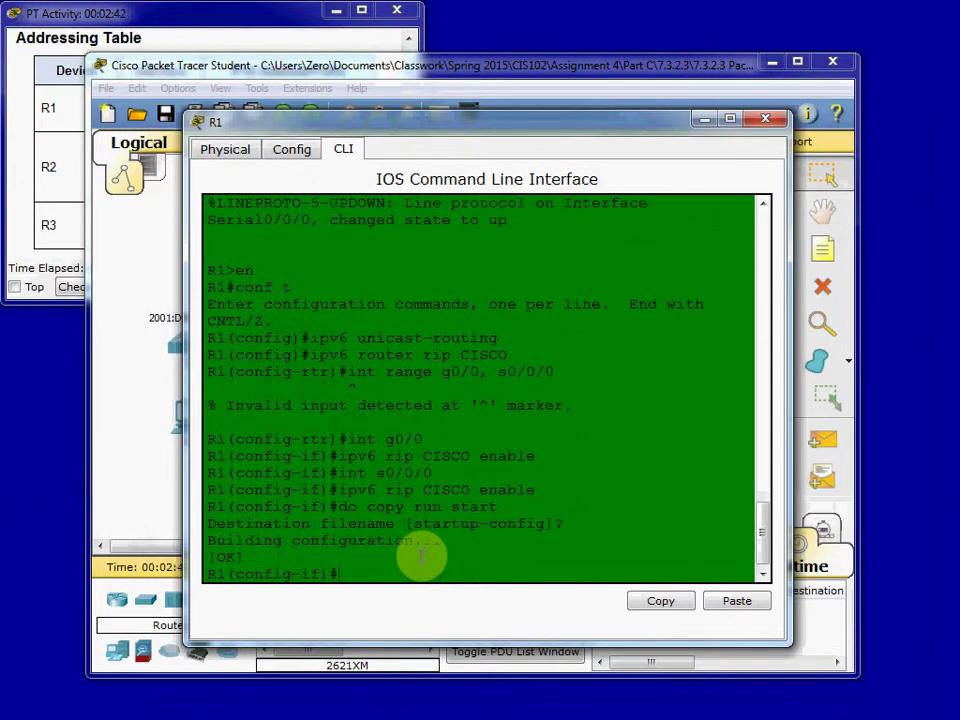
{"action": "left_click", "coordinate": [765, 121]}
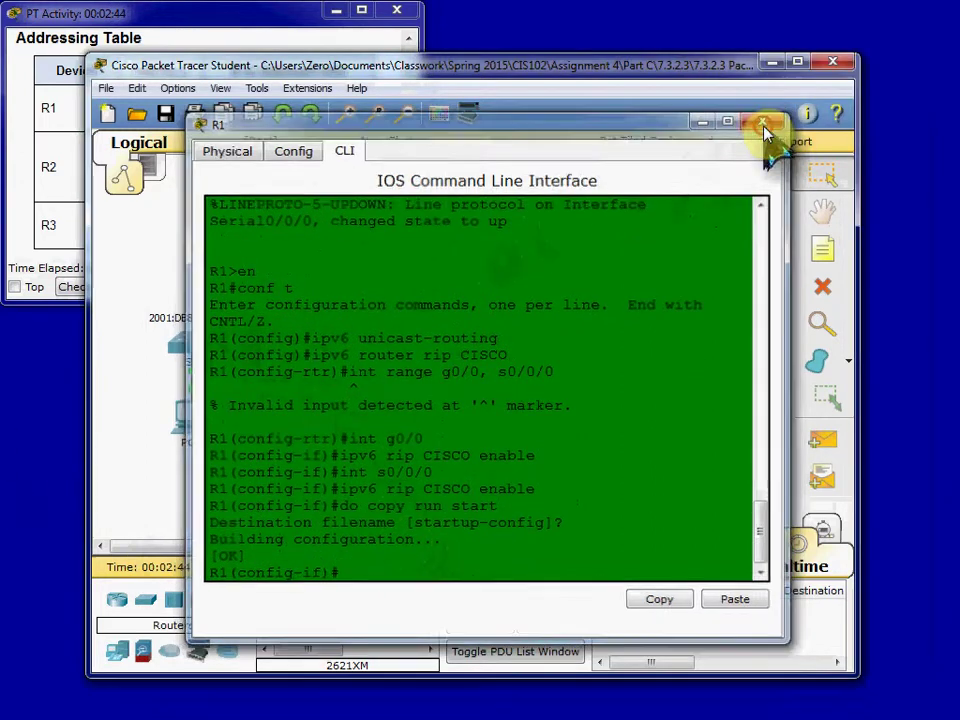
{"action": "left_click", "coordinate": [407, 340]}
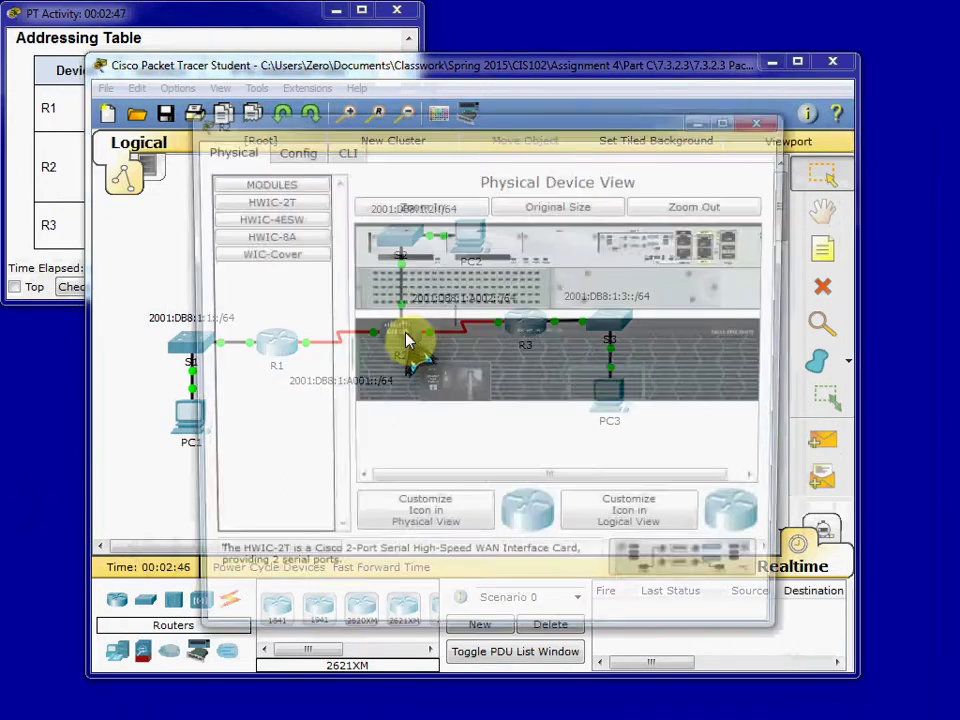
In R2's CLI, enter global configuration and turn on ipv6 unicast-routing.
{"action": "left_click", "coordinate": [343, 149]}
{"action": "left_click", "coordinate": [450, 503]}
{"action": "key", "text": "Return"}
{"action": "type", "text": "e"}
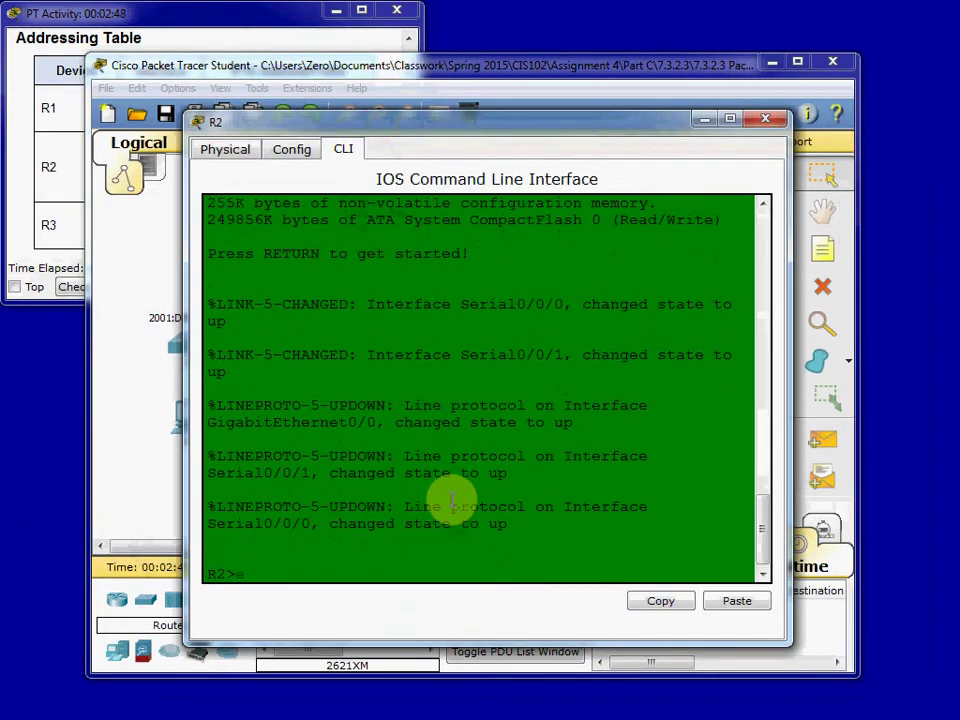
{"action": "type", "text": "n"}
{"action": "key", "text": "Return"}
{"action": "type", "text": "conf t"}
{"action": "key", "text": "Return"}
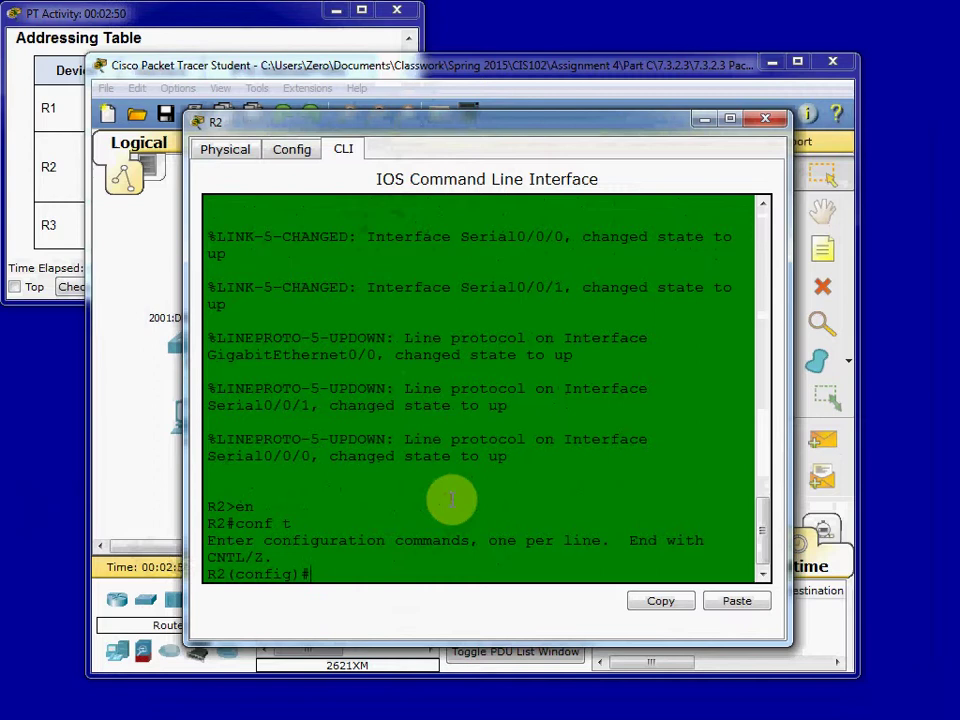
{"action": "type", "text": "ipv6 uni"}
{"action": "key", "text": "Tab"}
{"action": "key", "text": "Return"}
Create RIPng process CISCO on R2 and enable it on interface G0/0.
{"action": "type", "text": "ip"}
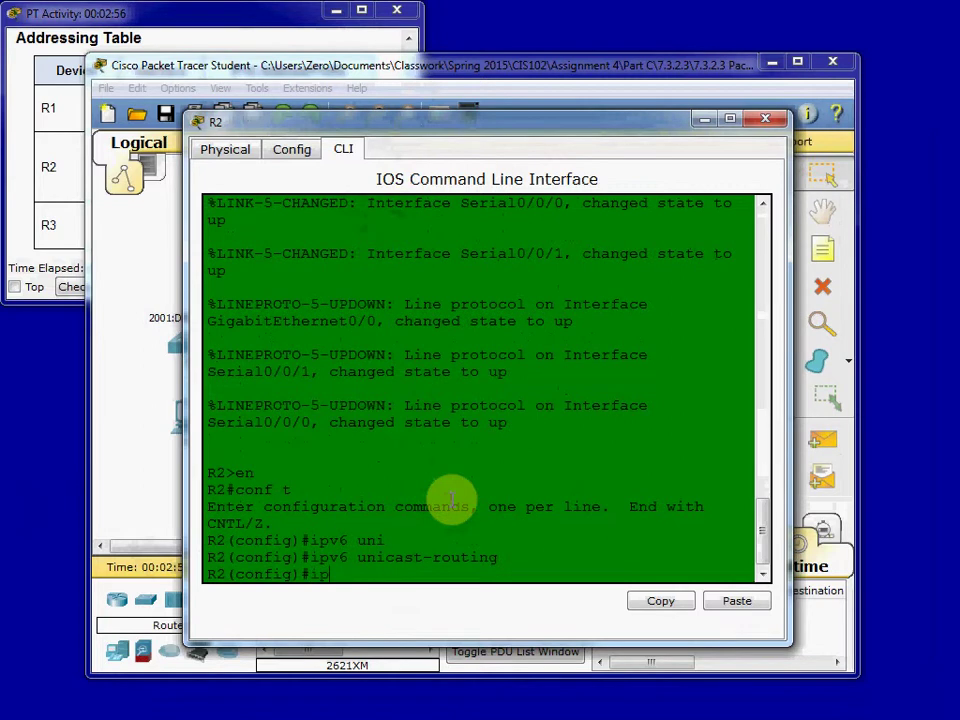
{"action": "type", "text": "v6 router r"}
{"action": "type", "text": "ip CISCO"}
{"action": "key", "text": "Return"}
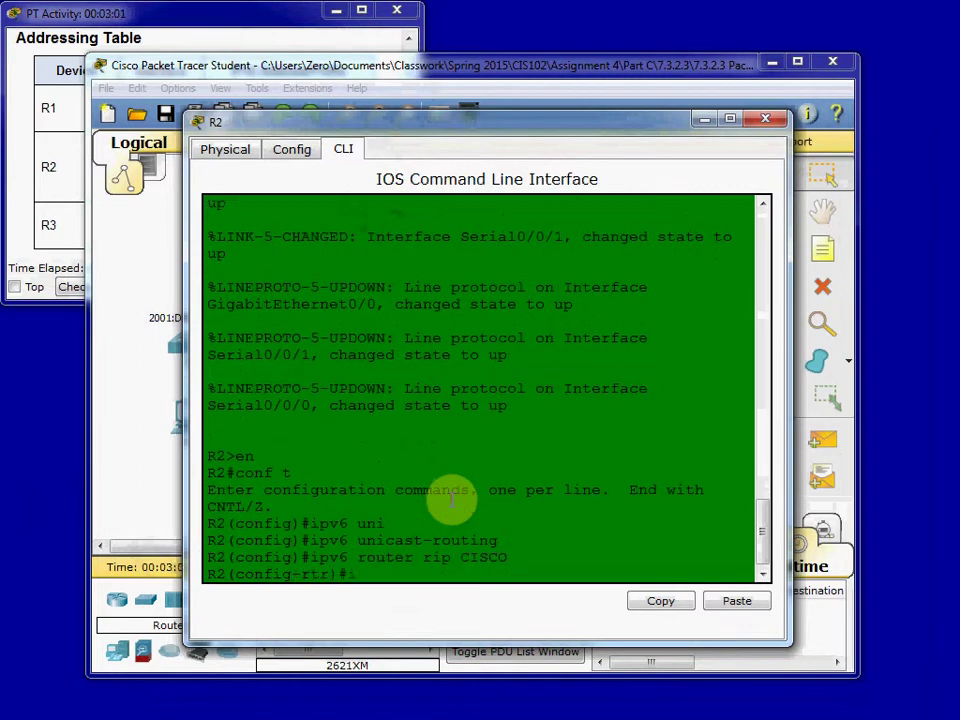
{"action": "type", "text": "int g0/0"}
{"action": "key", "text": "Return"}
{"action": "type", "text": "ipv6 rout"}
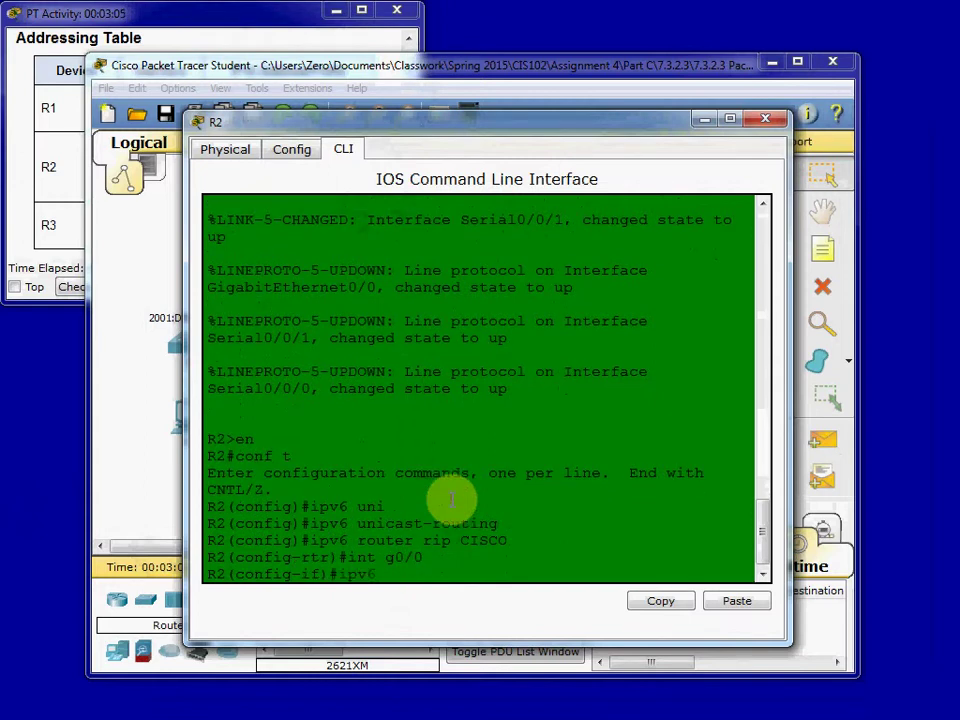
{"action": "key", "text": "BackSpace"}
{"action": "type", "text": "ip CISCO enable"}
{"action": "key", "text": "Return"}
Enable RIPng CISCO on R2's interface S0/0/0.
{"action": "type", "text": "int s0"}
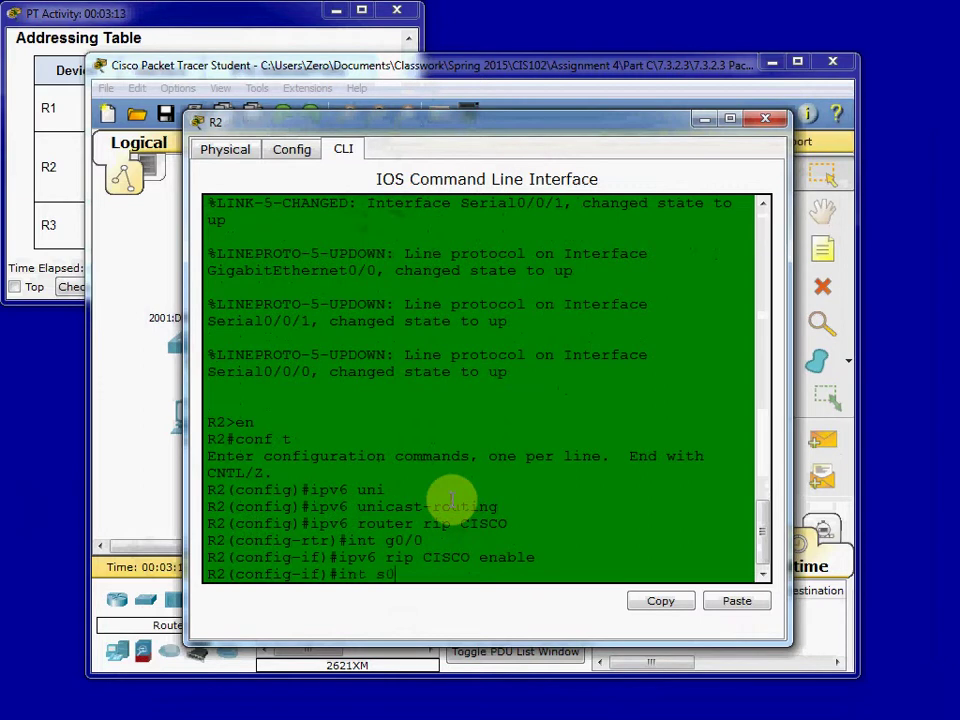
{"action": "type", "text": "/0/0"}
{"action": "key", "text": "Return"}
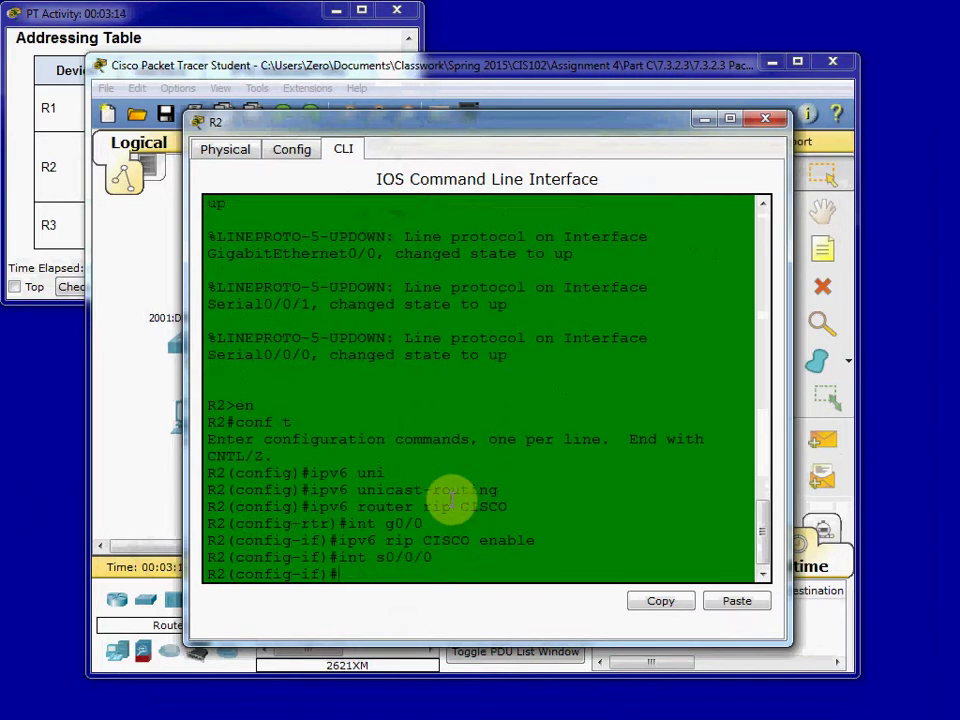
{"action": "type", "text": "ipv6 rip CISCO enable"}
{"action": "key", "text": "Return"}
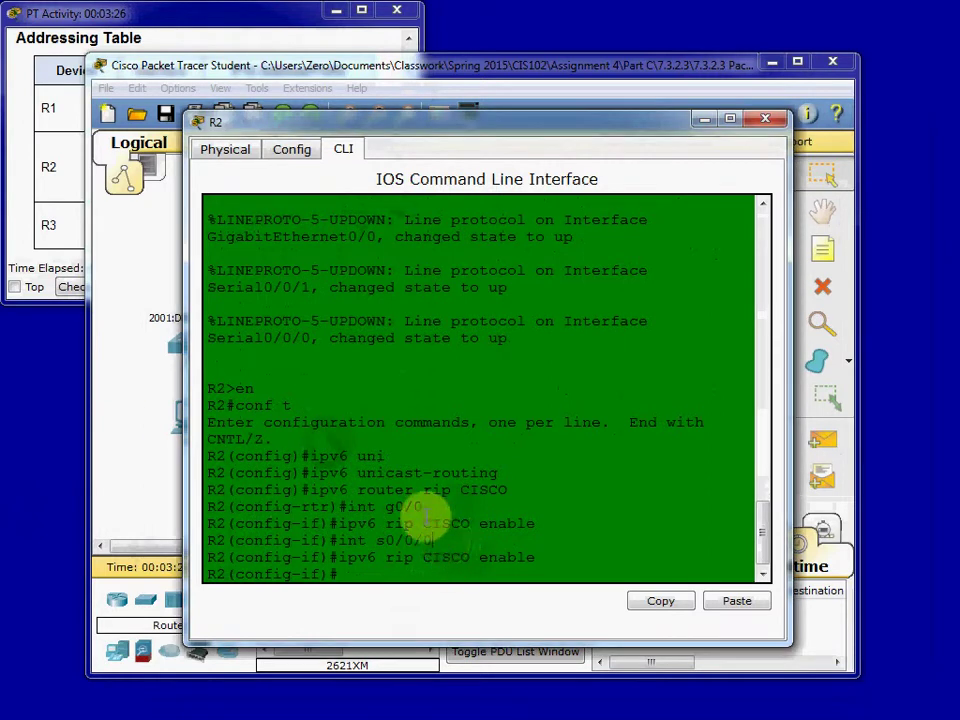
Enable ipv6 rip CISCO on R2's S0/0/1 and save with do copy run start.
{"action": "left_click", "coordinate": [512, 126]}
{"action": "left_click_drag", "start_coordinate": [512, 126], "coordinate": [464, 416]}
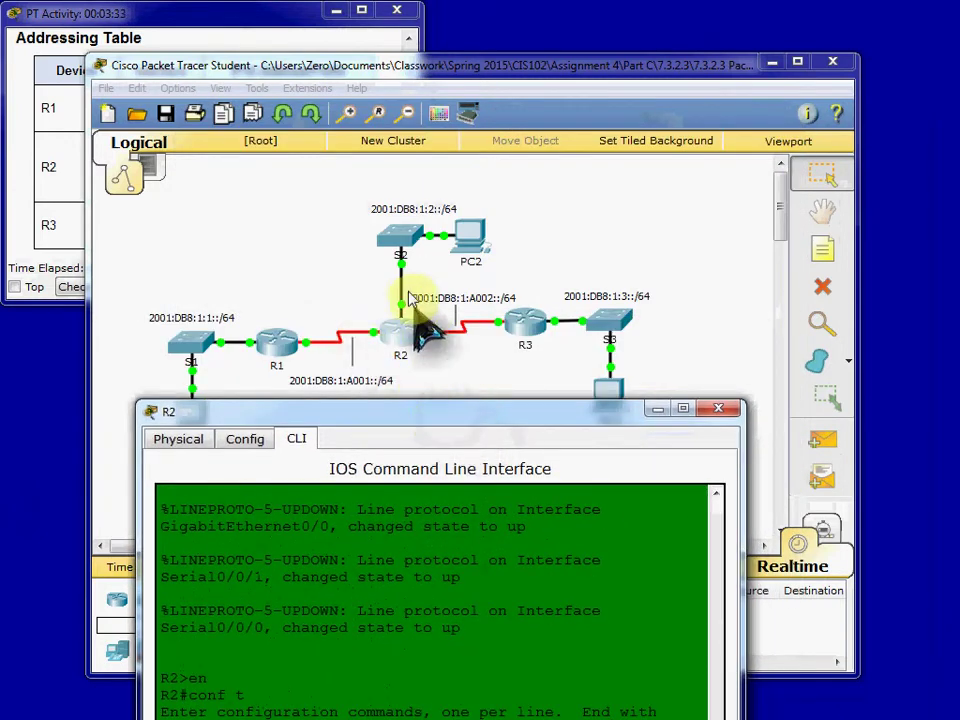
{"action": "left_click_drag", "start_coordinate": [439, 403], "coordinate": [470, 120]}
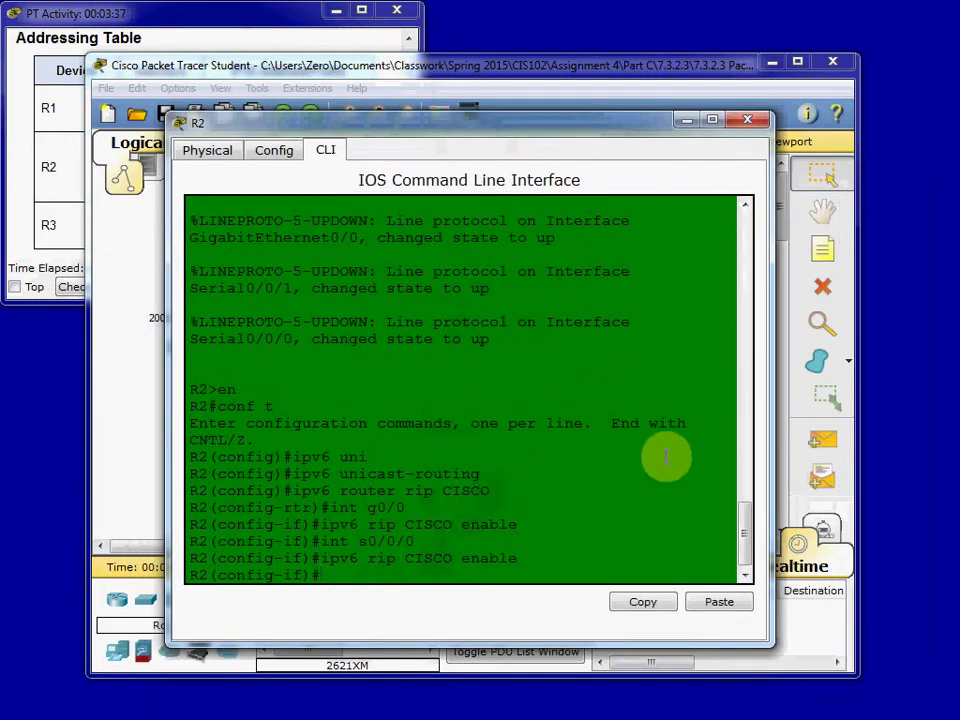
{"action": "type", "text": "int s0/0/1"}
{"action": "key", "text": "Return"}
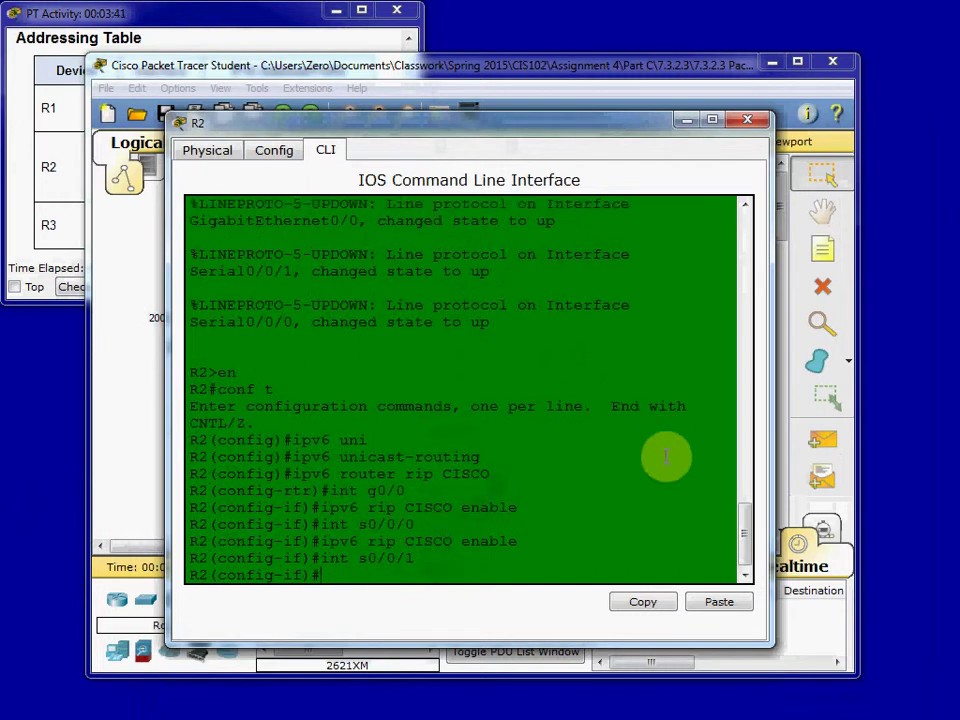
{"action": "type", "text": "ipv6 rip CISCO enable"}
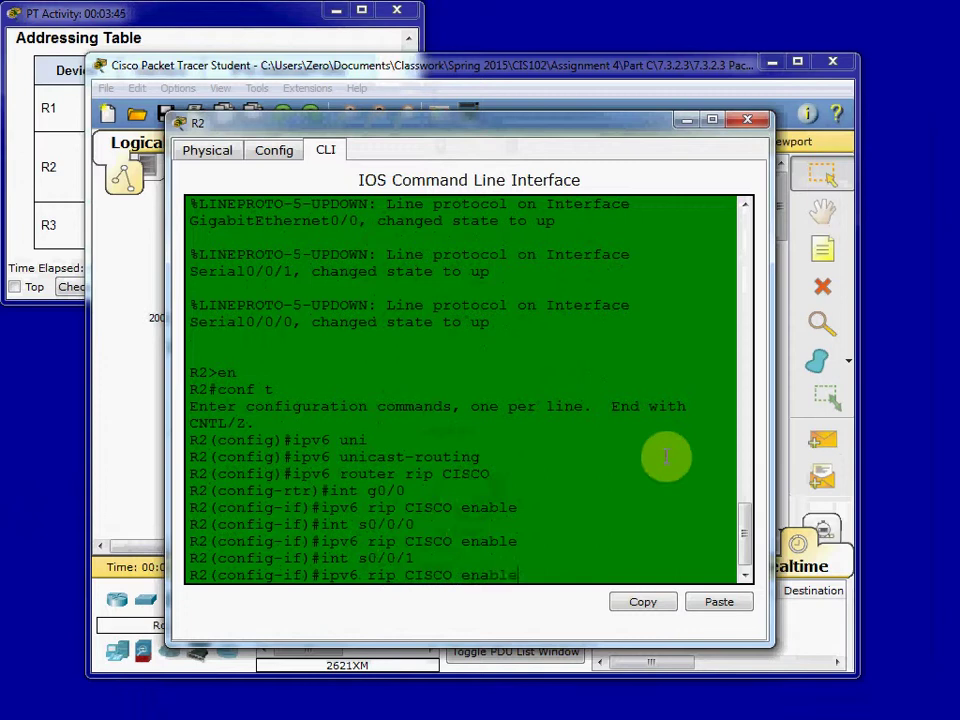
{"action": "key", "text": "Return"}
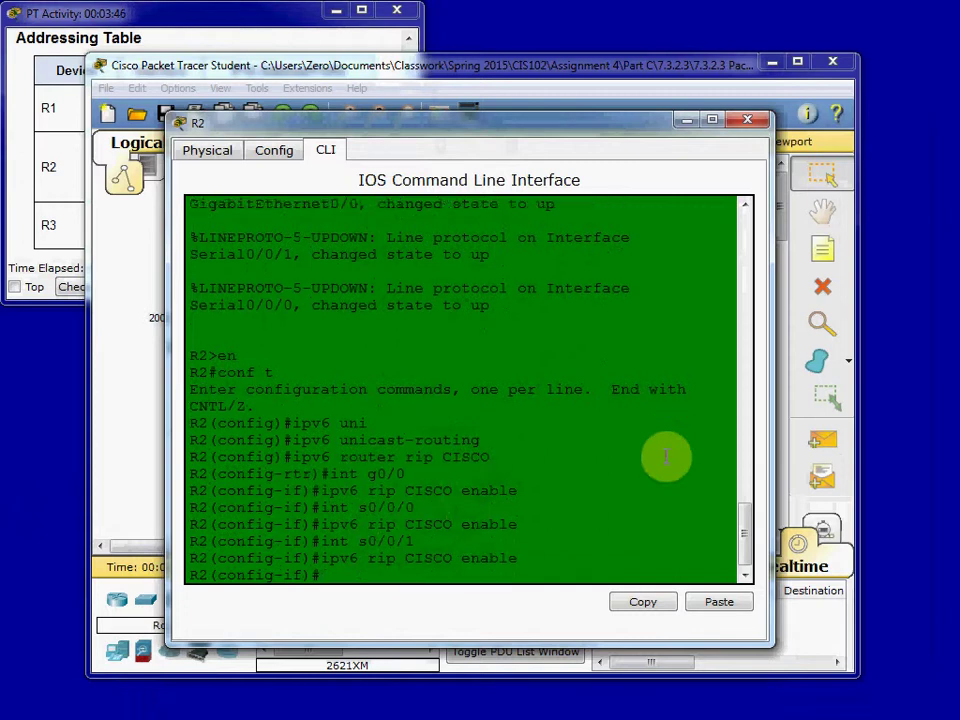
{"action": "type", "text": "do copy run start"}
{"action": "key", "text": "Return"}
{"action": "key", "text": "Return"}
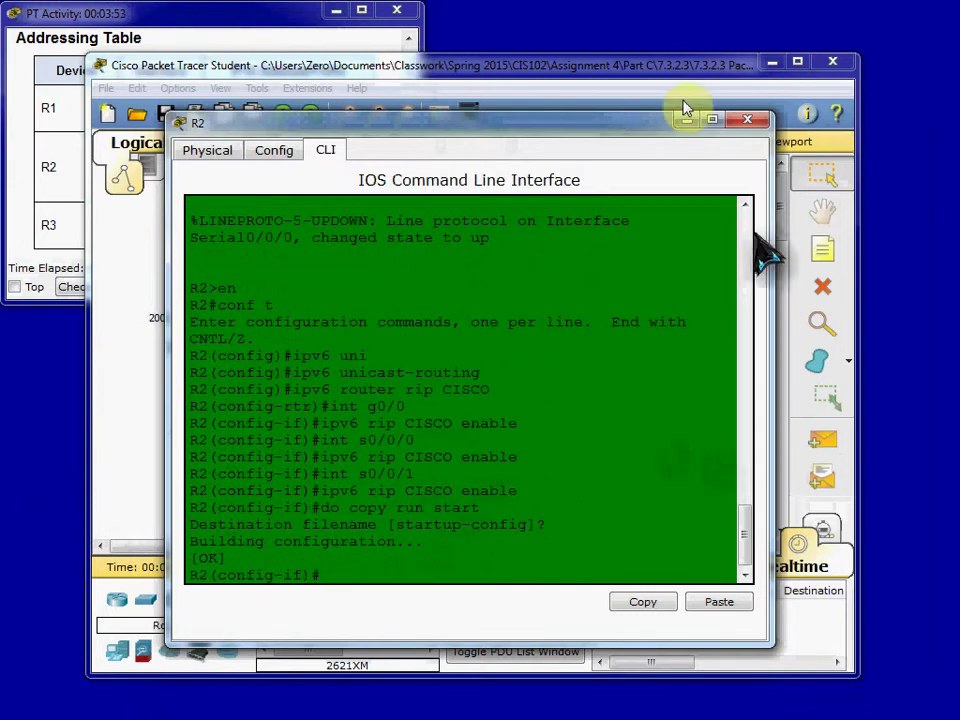
Close R2's window, open R3's CLI and enter global configuration mode.
{"action": "left_click", "coordinate": [748, 120]}
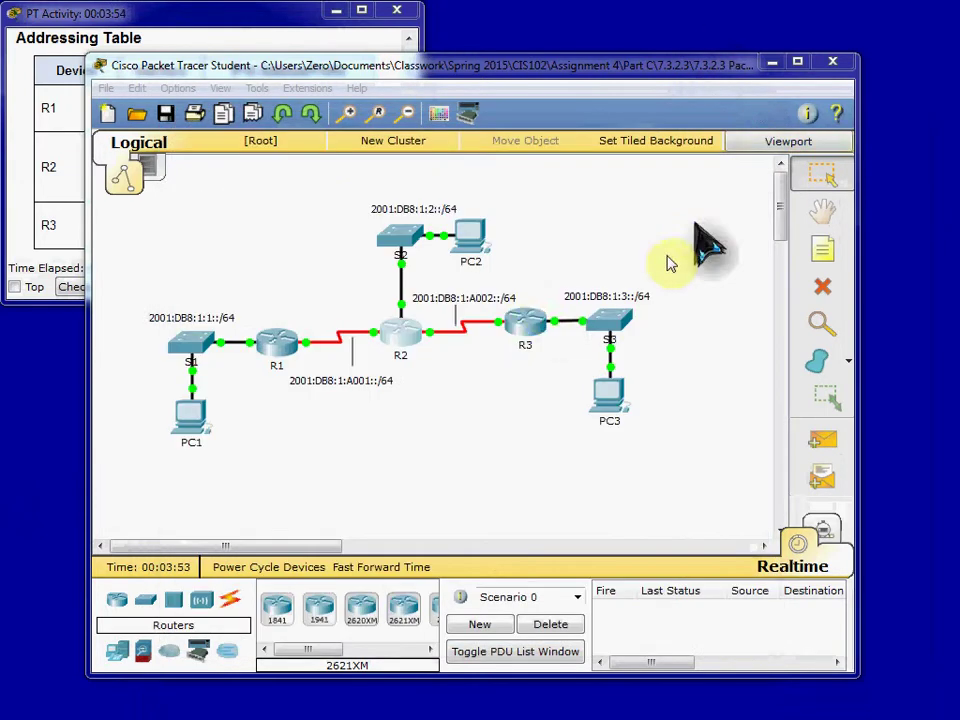
{"action": "left_click", "coordinate": [527, 322]}
{"action": "left_click", "coordinate": [343, 152]}
{"action": "left_click", "coordinate": [536, 386]}
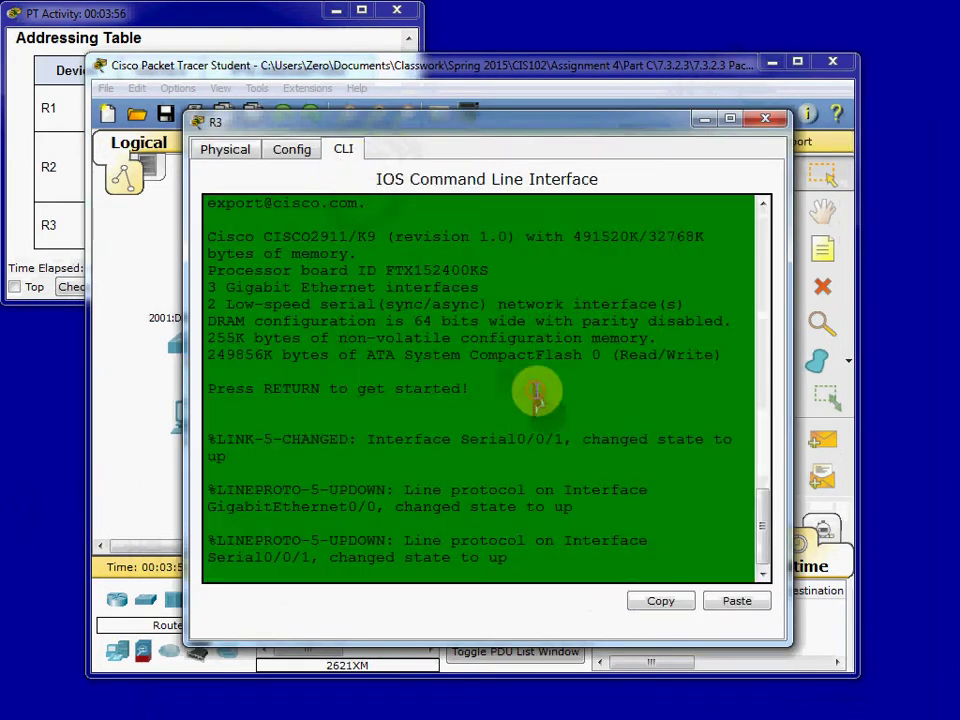
{"action": "key", "text": "Return"}
{"action": "type", "text": "en"}
{"action": "key", "text": "Return"}
{"action": "type", "text": "conf t"}
{"action": "key", "text": "Return"}
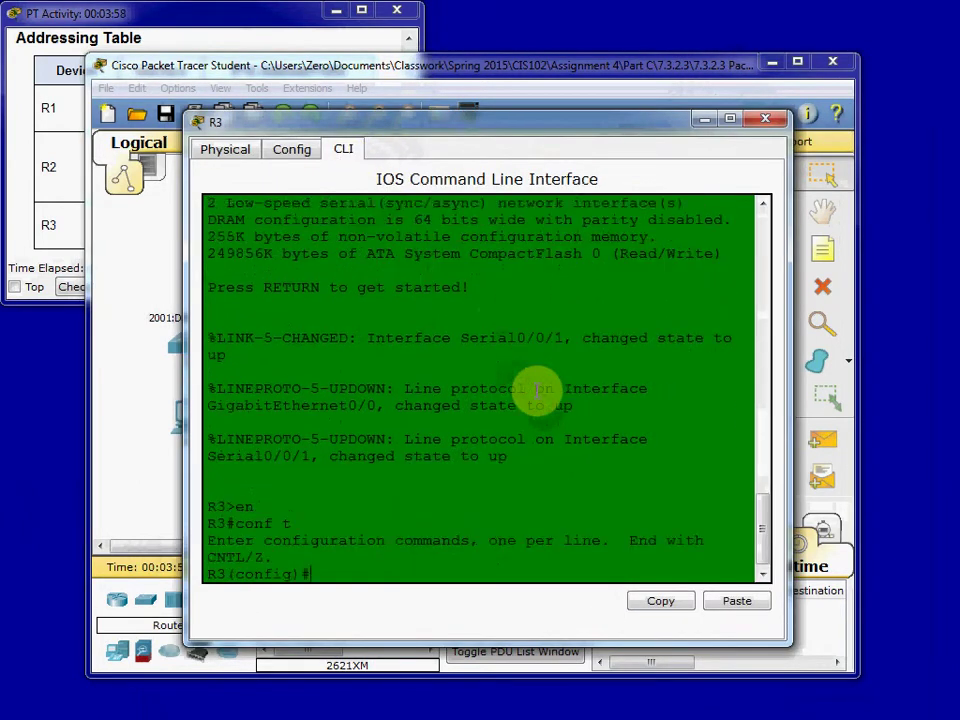
Turn on ipv6 unicast-routing on R3 and create RIPng process CISCO.
{"action": "type", "text": "ipv6 uni"}
{"action": "key", "text": "Tab"}
{"action": "key", "text": "Return"}
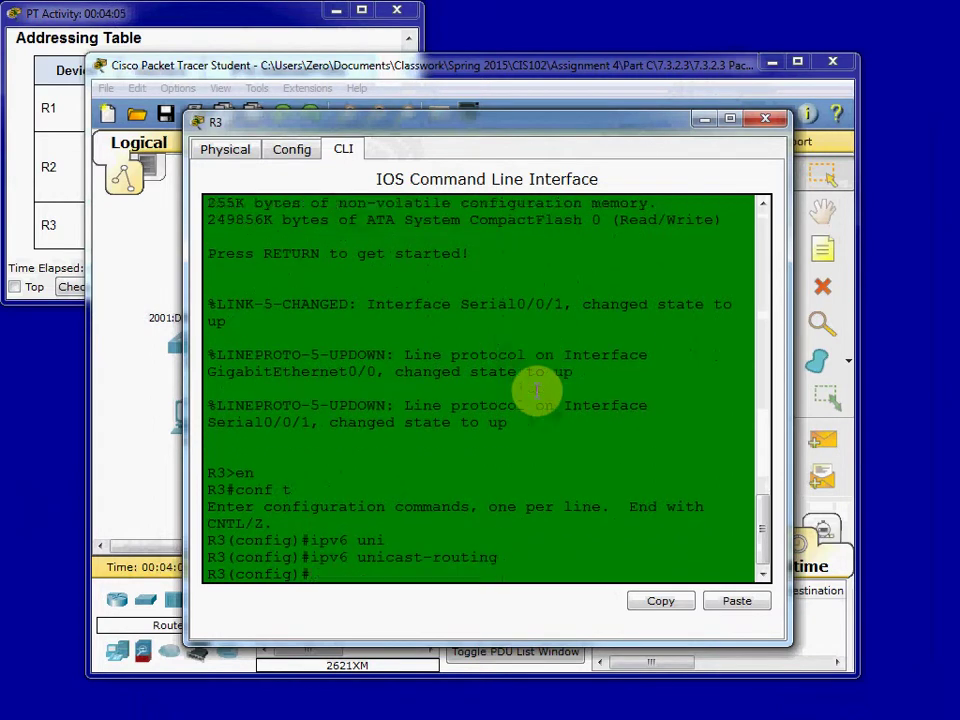
{"action": "type", "text": "ipv6 router CISCO e"}
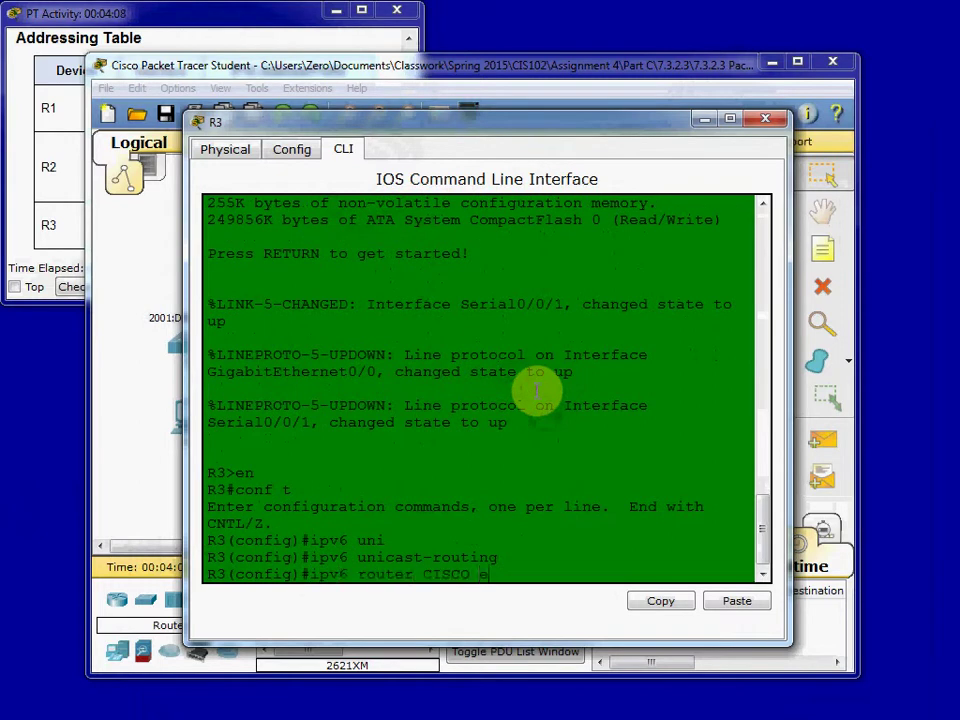
{"action": "key", "text": "BackSpace"}
{"action": "key", "text": "BackSpace"}
{"action": "key", "text": "Left"}
{"action": "key", "text": "Left"}
{"action": "key", "text": "Left"}
{"action": "key", "text": "Left"}
{"action": "key", "text": "Left"}
{"action": "type", "text": "rip"}
{"action": "key", "text": "Return"}
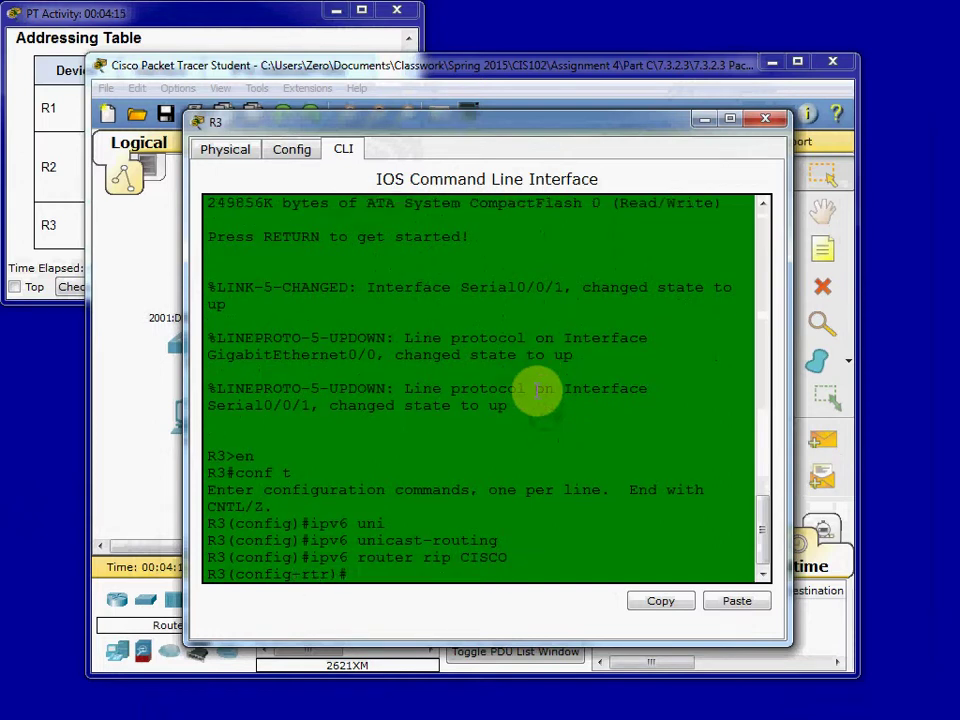
Enable RIPng CISCO on R3's interface G0/0.
{"action": "type", "text": "int g0/0"}
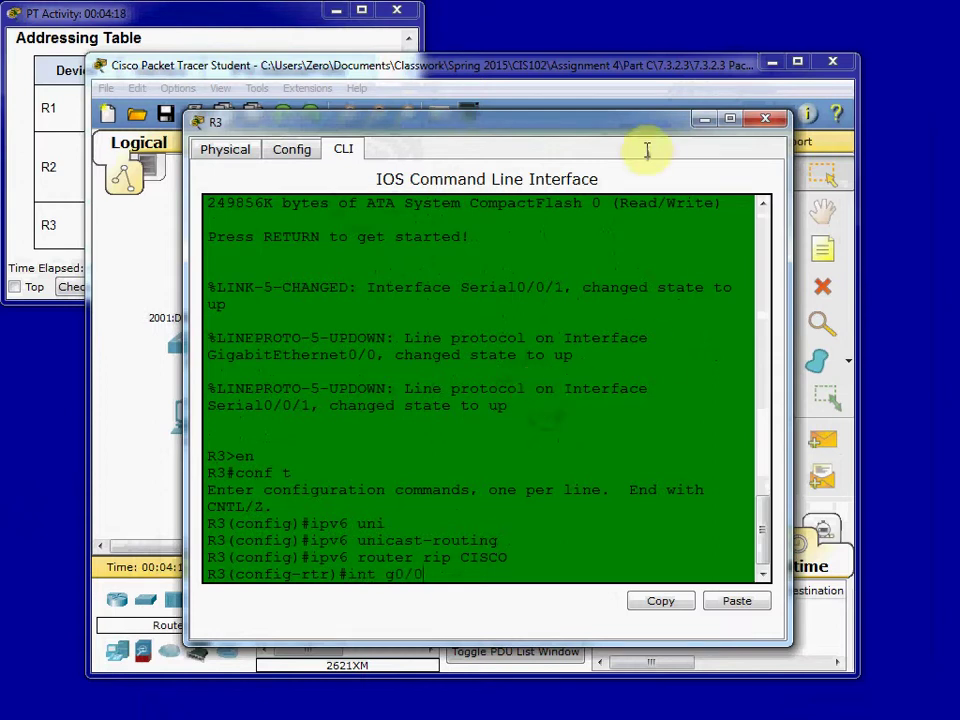
{"action": "left_click", "coordinate": [707, 86]}
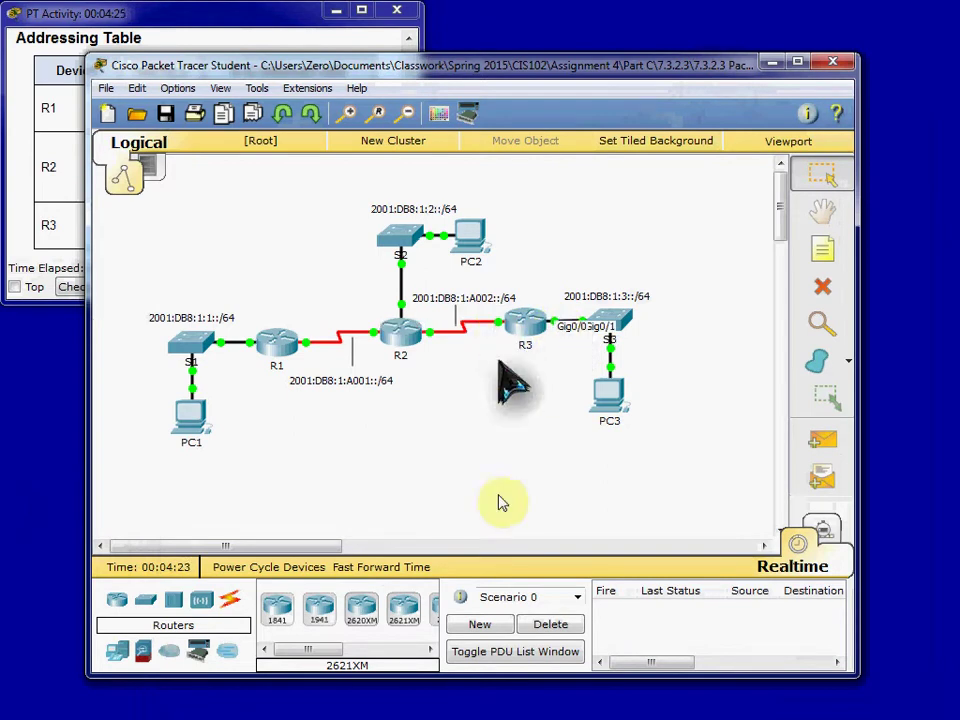
{"action": "left_click", "coordinate": [530, 333]}
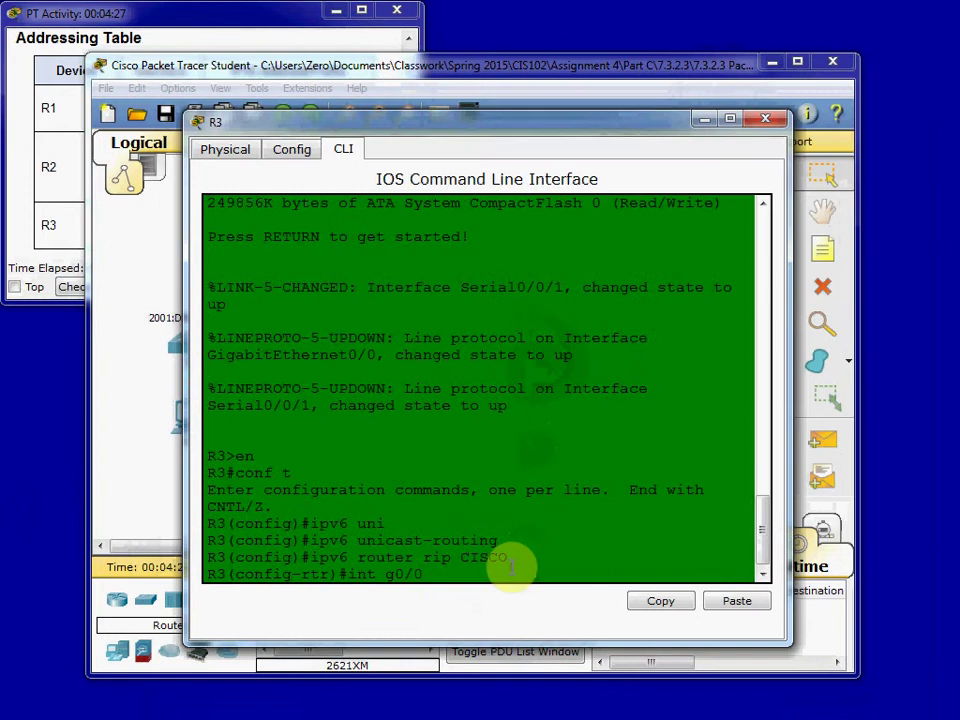
{"action": "key", "text": "Return"}
{"action": "type", "text": "ipv"}
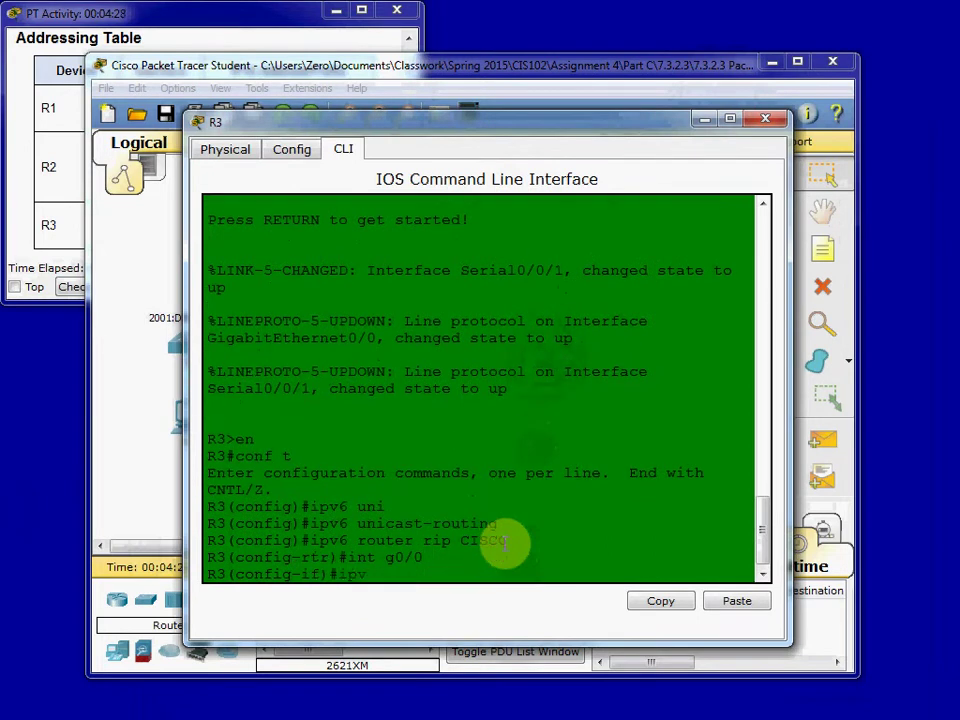
{"action": "type", "text": "6 rip CISCO enable"}
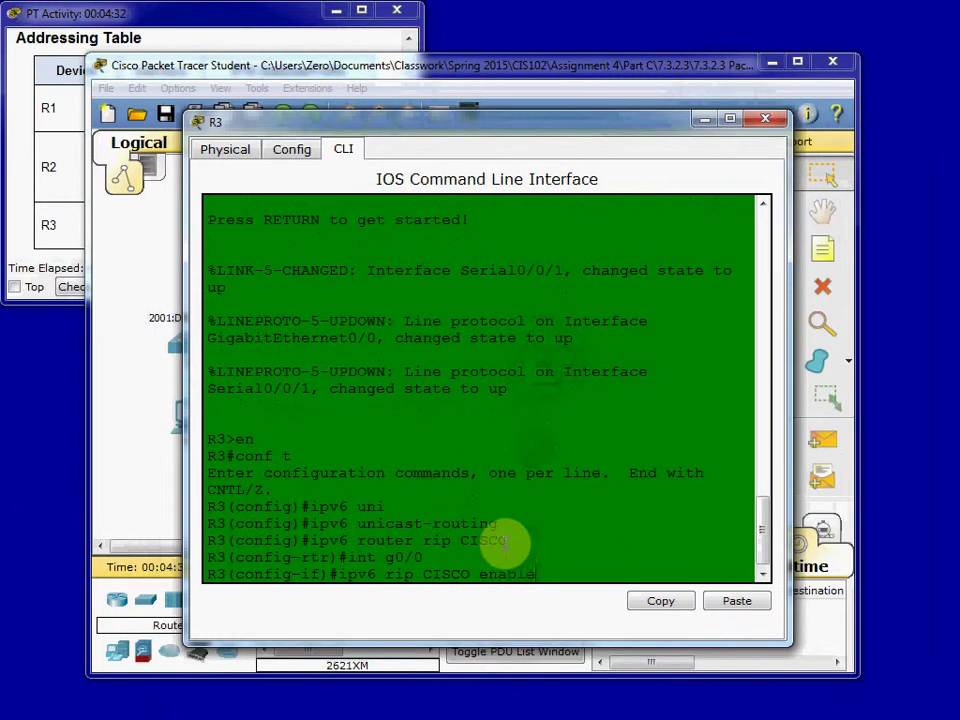
{"action": "key", "text": "Return"}
Enable RIPng CISCO on S0/0/1, save with do copy run start, and close R3's window.
{"action": "type", "text": "int s"}
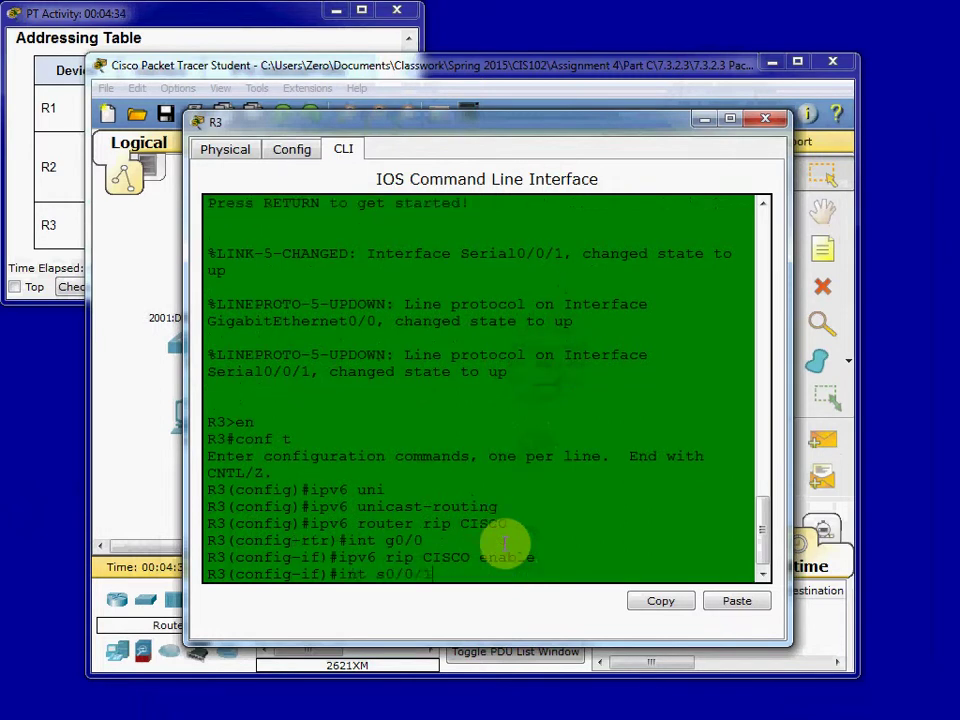
{"action": "type", "text": "0/0/1"}
{"action": "key", "text": "Return"}
{"action": "type", "text": "ipv6 "}
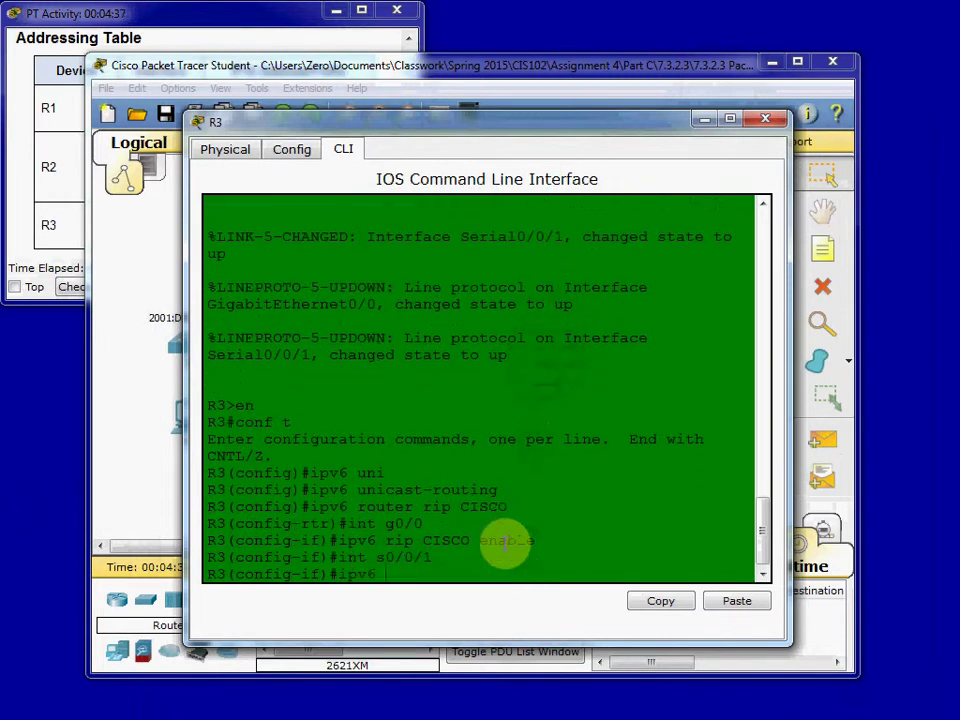
{"action": "type", "text": "rip CISCO enable"}
{"action": "key", "text": "Return"}
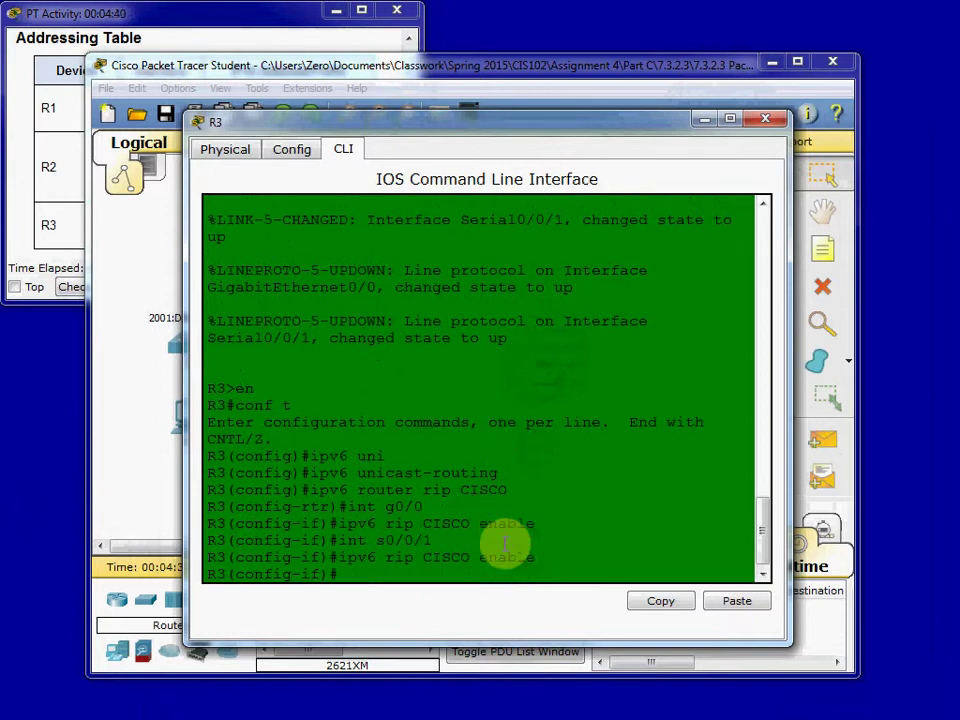
{"action": "type", "text": "do copy run start"}
{"action": "key", "text": "Return"}
{"action": "key", "text": "Return"}
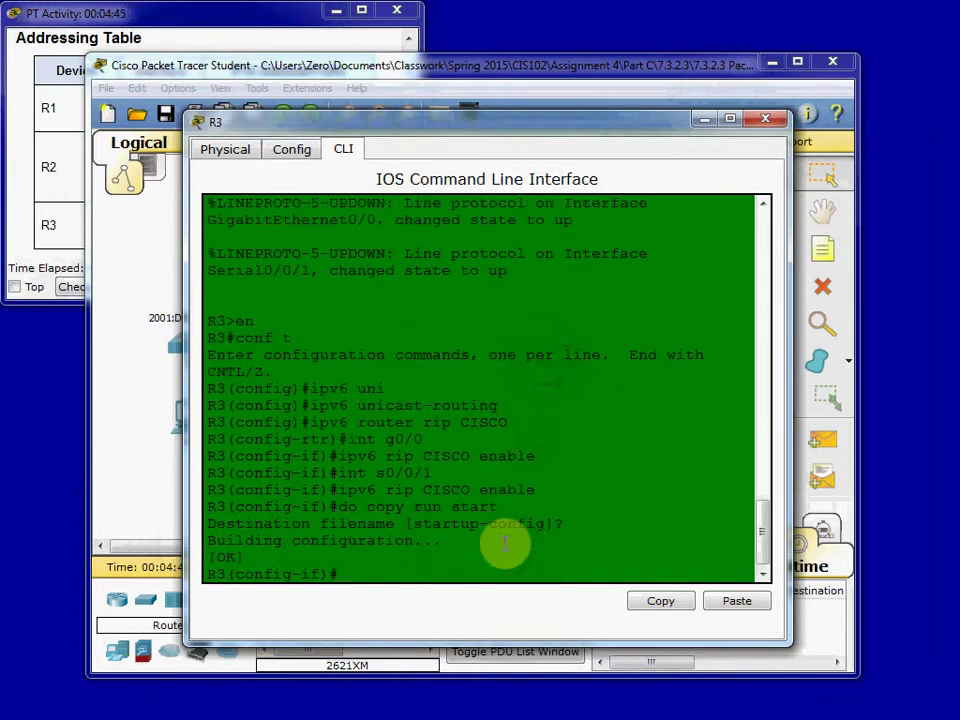
{"action": "left_click", "coordinate": [767, 119]}
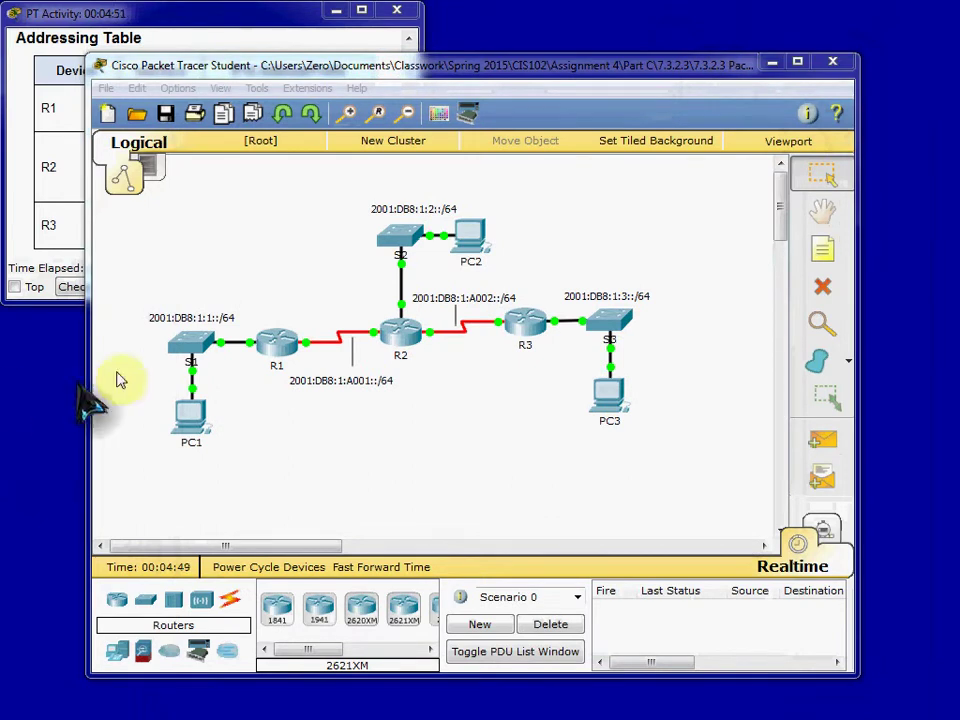
On R1, exit configuration mode and display the full output of show ipv6 route.
{"action": "left_click", "coordinate": [283, 350]}
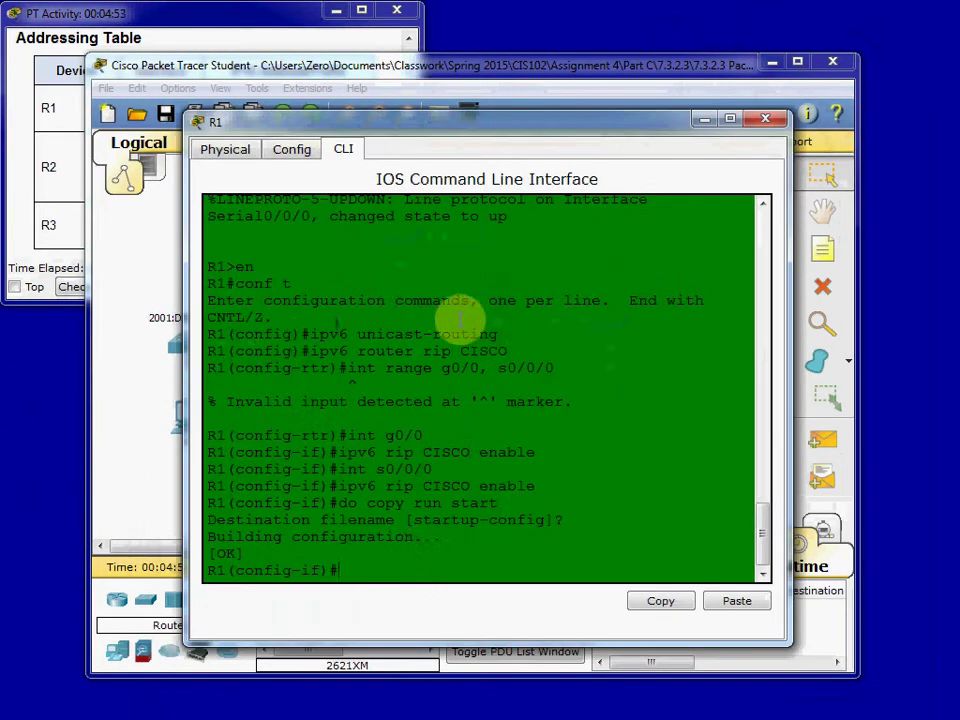
{"action": "type", "text": "end"}
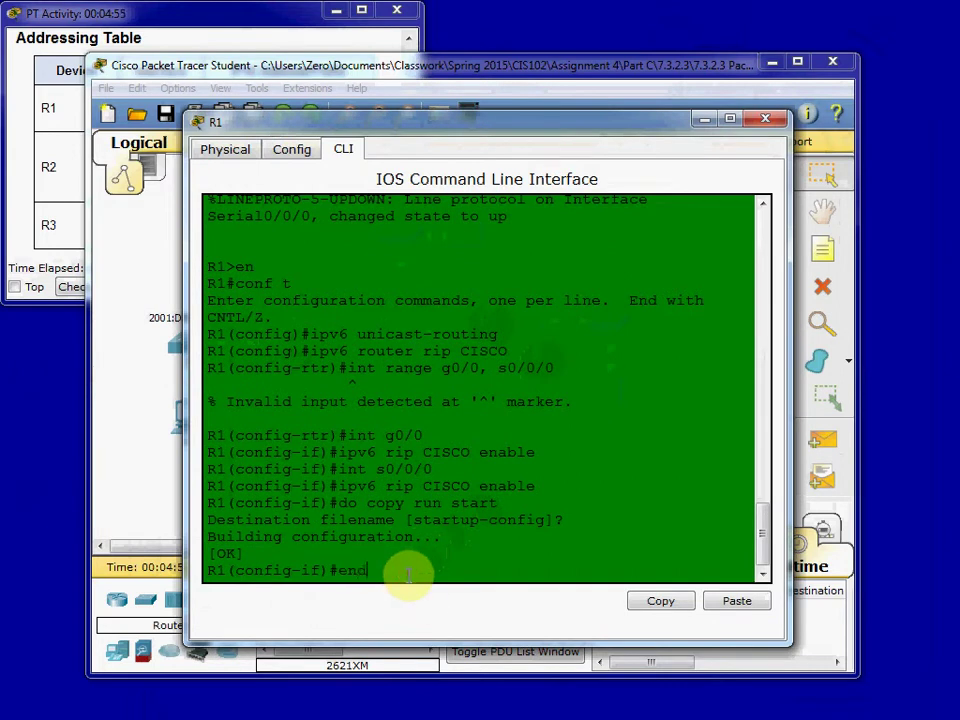
{"action": "key", "text": "Return"}
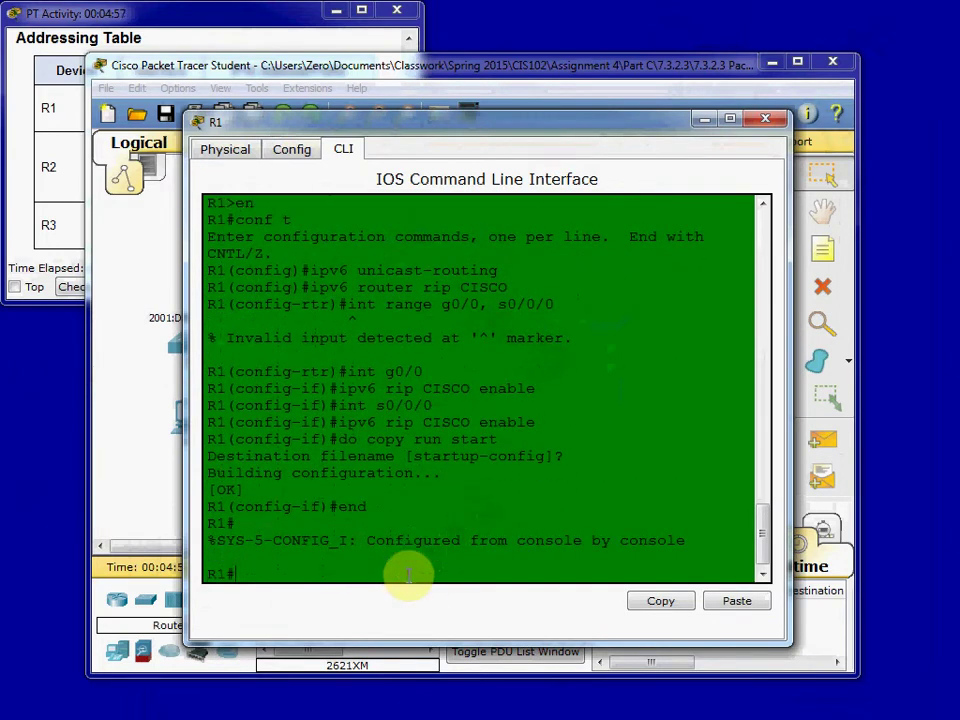
{"action": "type", "text": "show ipv6 router"}
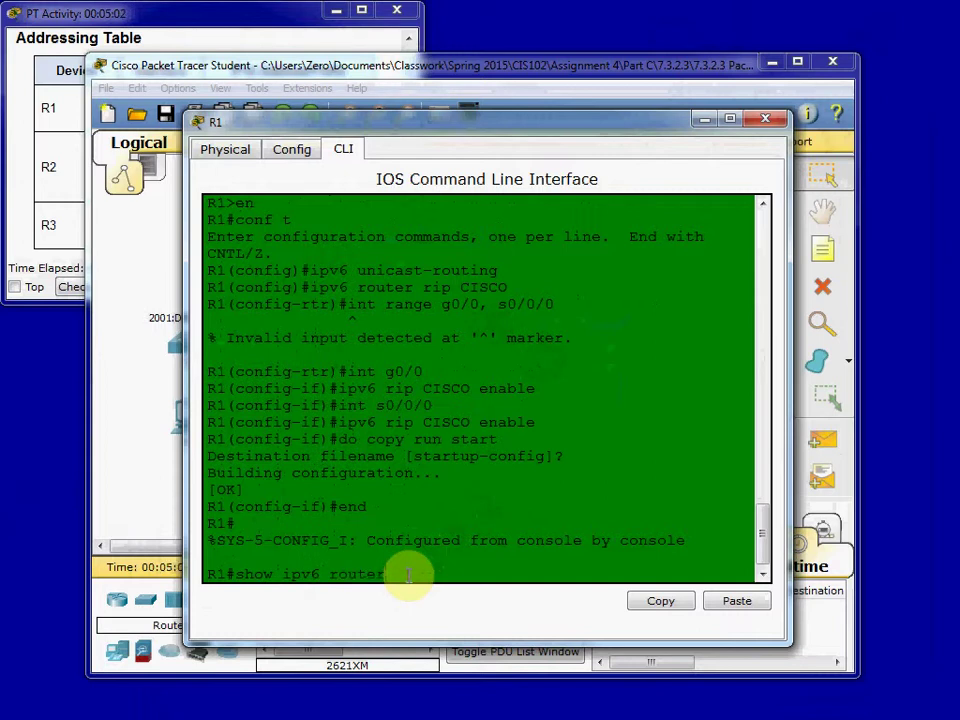
{"action": "key", "text": "BackSpace"}
{"action": "key", "text": "Return"}
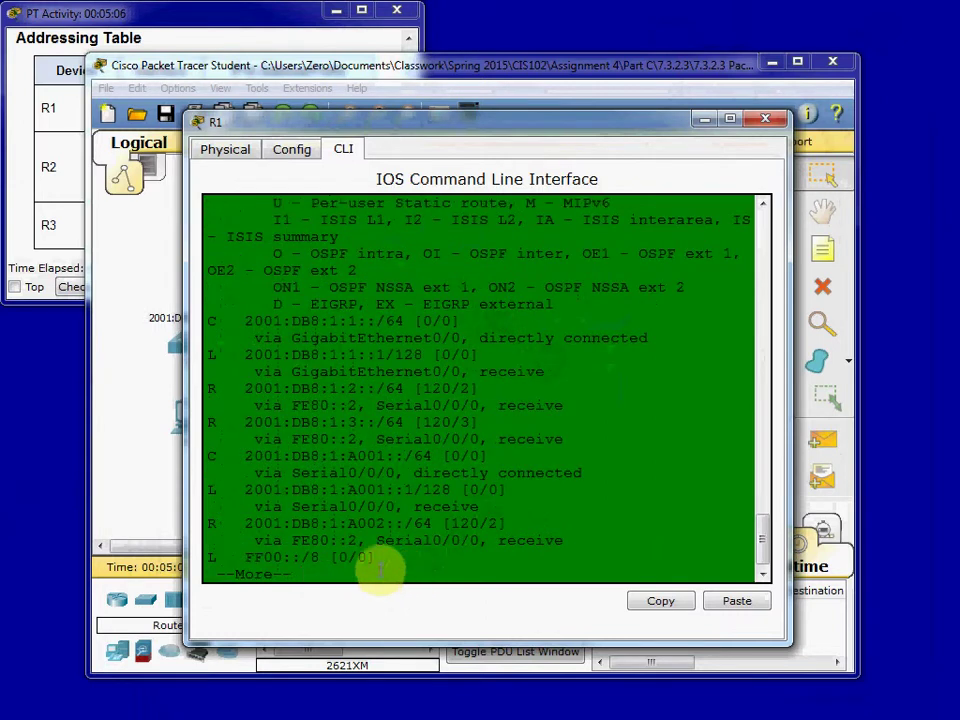
{"action": "left_click_drag", "start_coordinate": [190, 640], "coordinate": [75, 708]}
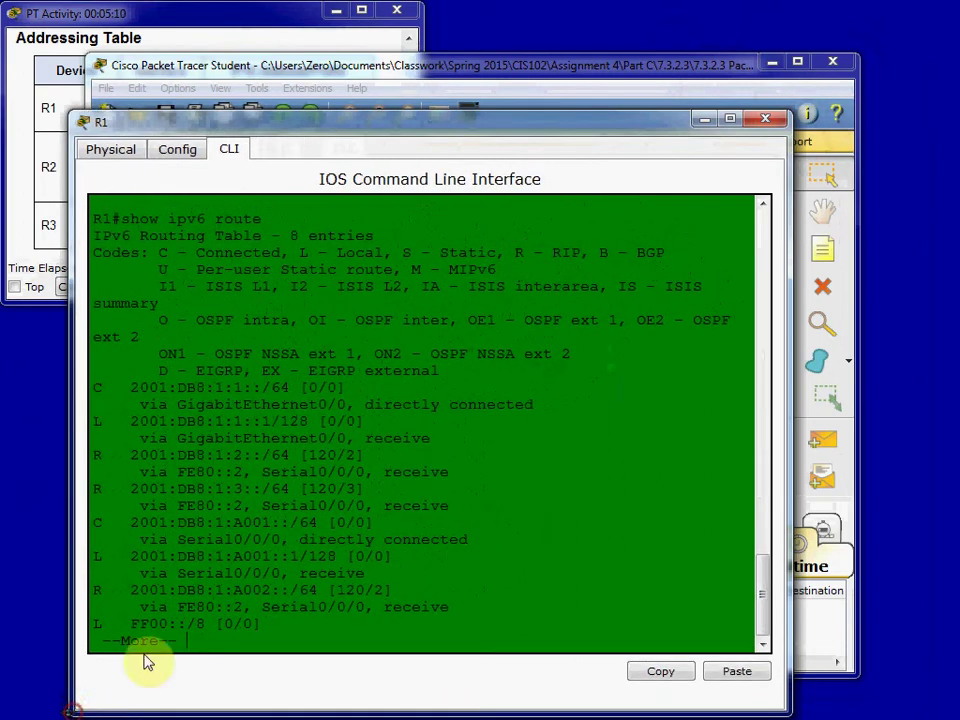
{"action": "double_click", "coordinate": [163, 253]}
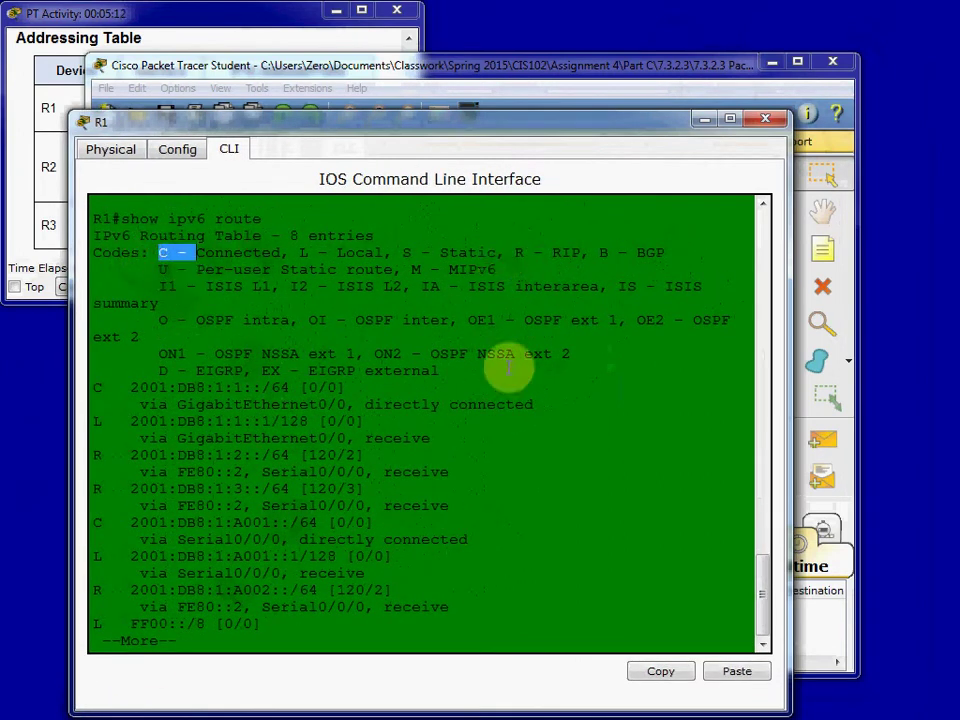
{"action": "left_click", "coordinate": [521, 632]}
{"action": "key", "text": "space"}
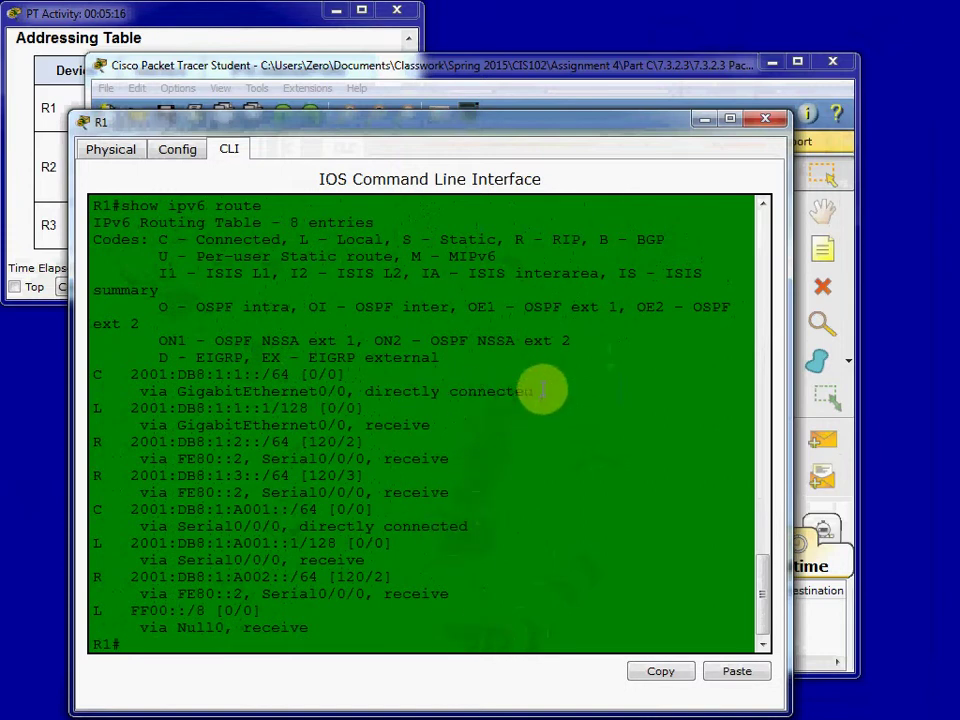
Highlight the connected, local and RIP route entries, including 2001:DB8:1:1::/64 and 2001:DB8:1:A001::/64.
{"action": "left_click_drag", "start_coordinate": [545, 391], "coordinate": [364, 386]}
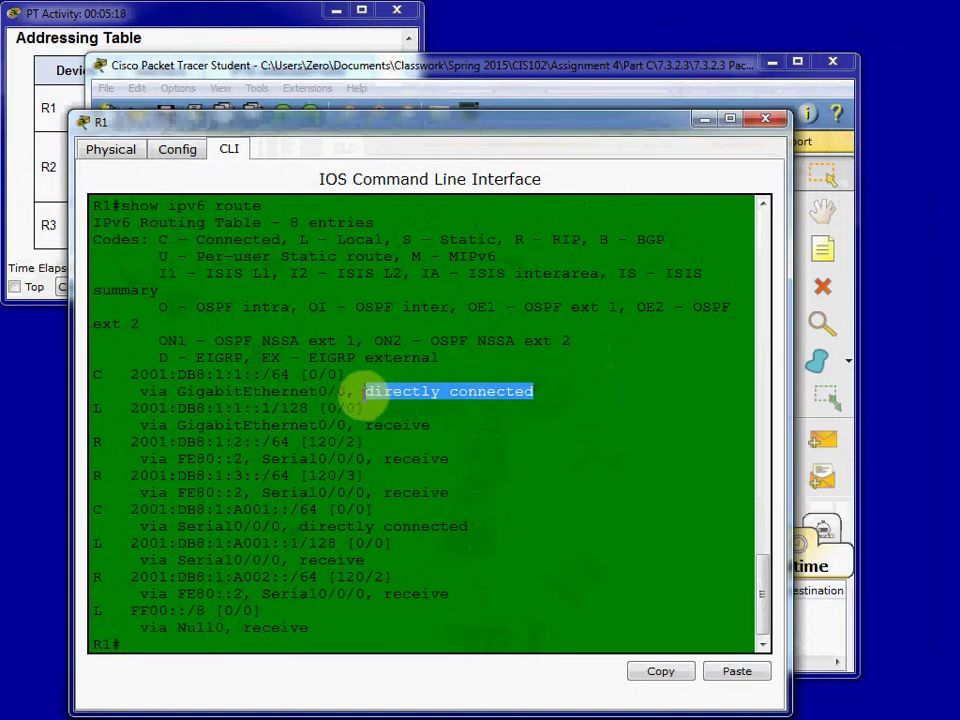
{"action": "left_click_drag", "start_coordinate": [439, 429], "coordinate": [366, 426]}
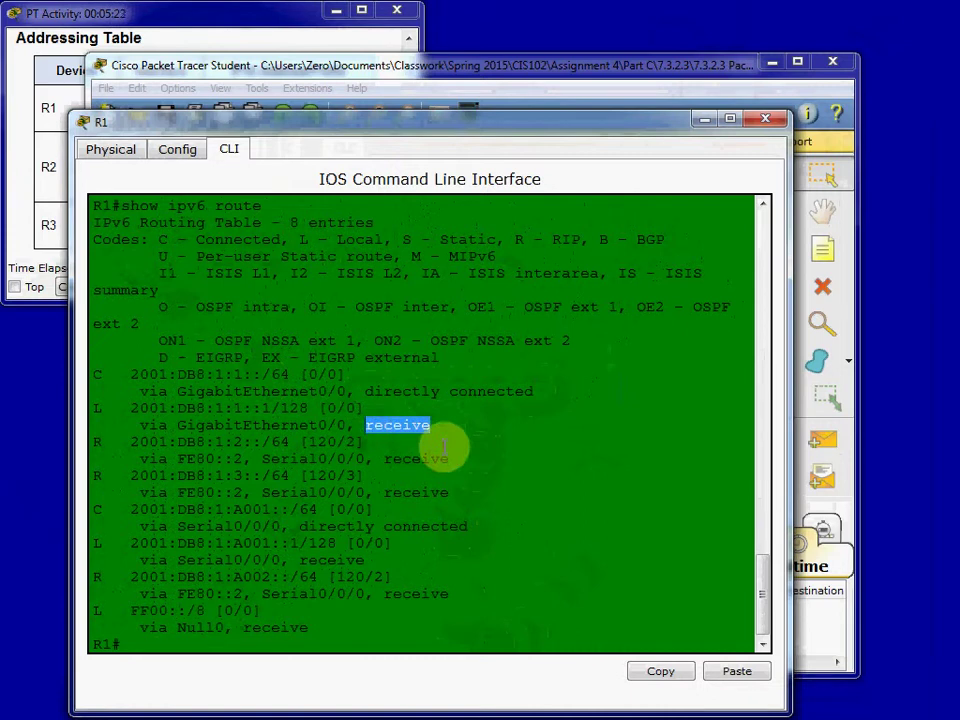
{"action": "left_click_drag", "start_coordinate": [449, 459], "coordinate": [366, 458]}
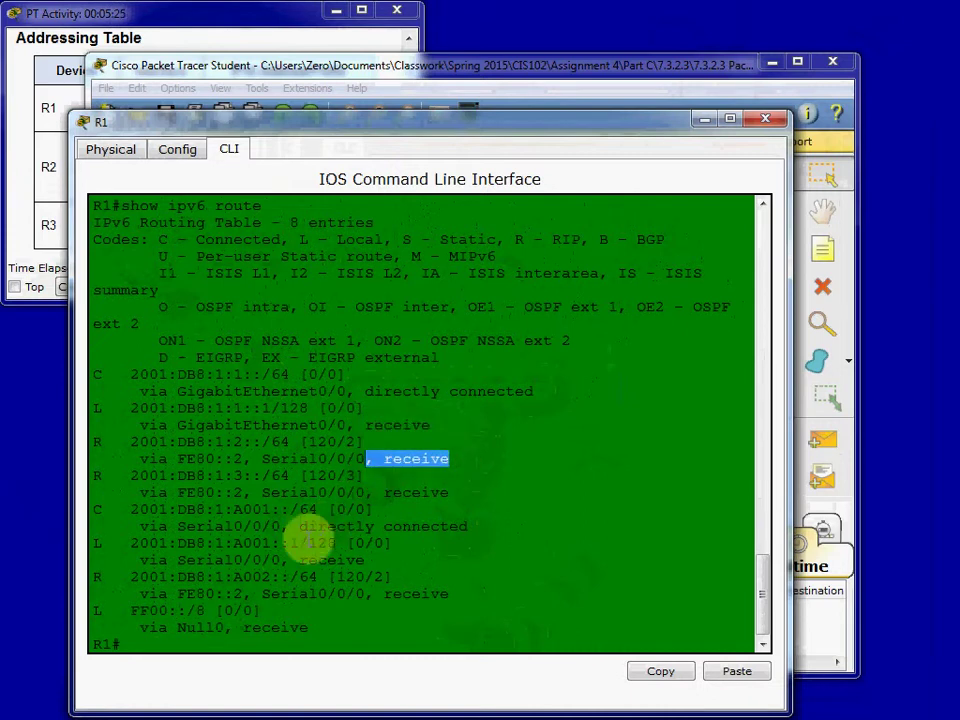
{"action": "left_click_drag", "start_coordinate": [308, 527], "coordinate": [299, 526]}
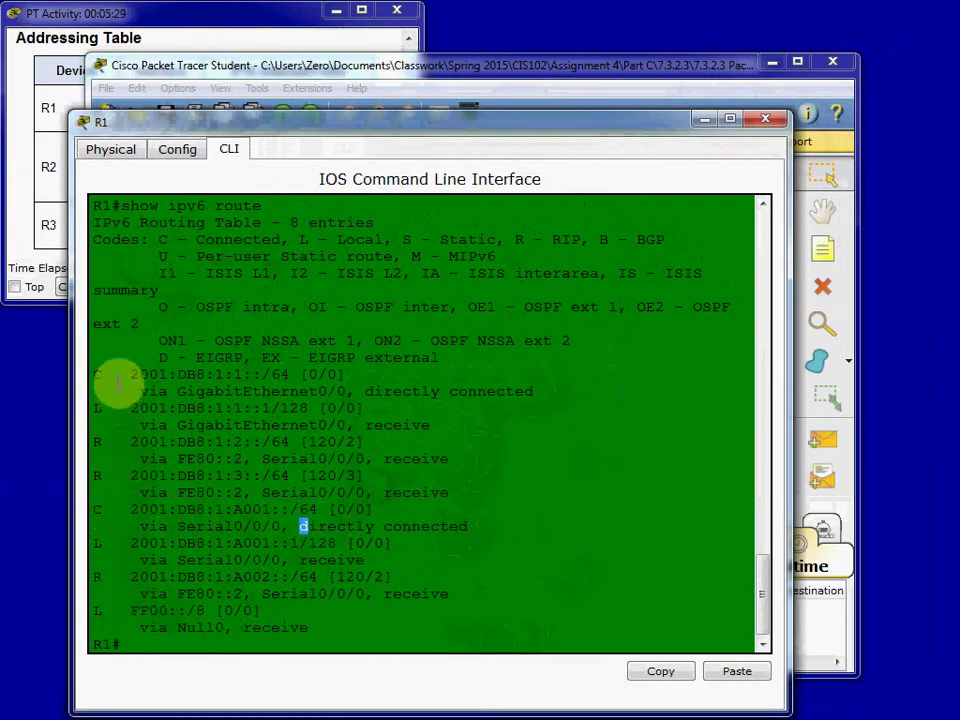
{"action": "left_click_drag", "start_coordinate": [118, 380], "coordinate": [298, 384]}
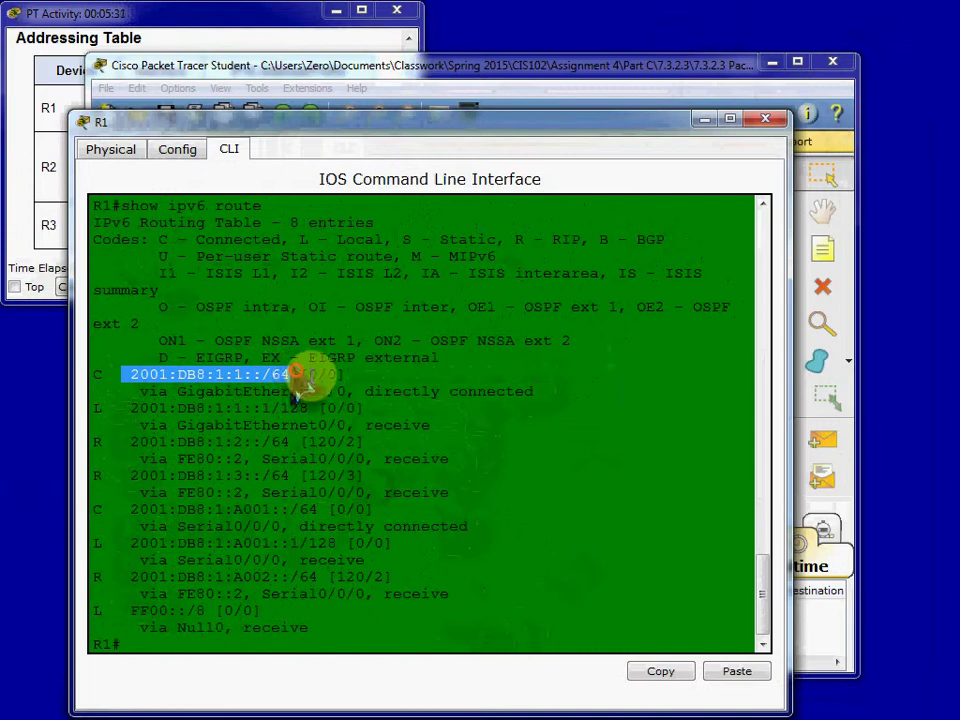
{"action": "left_click_drag", "start_coordinate": [541, 511], "coordinate": [542, 501]}
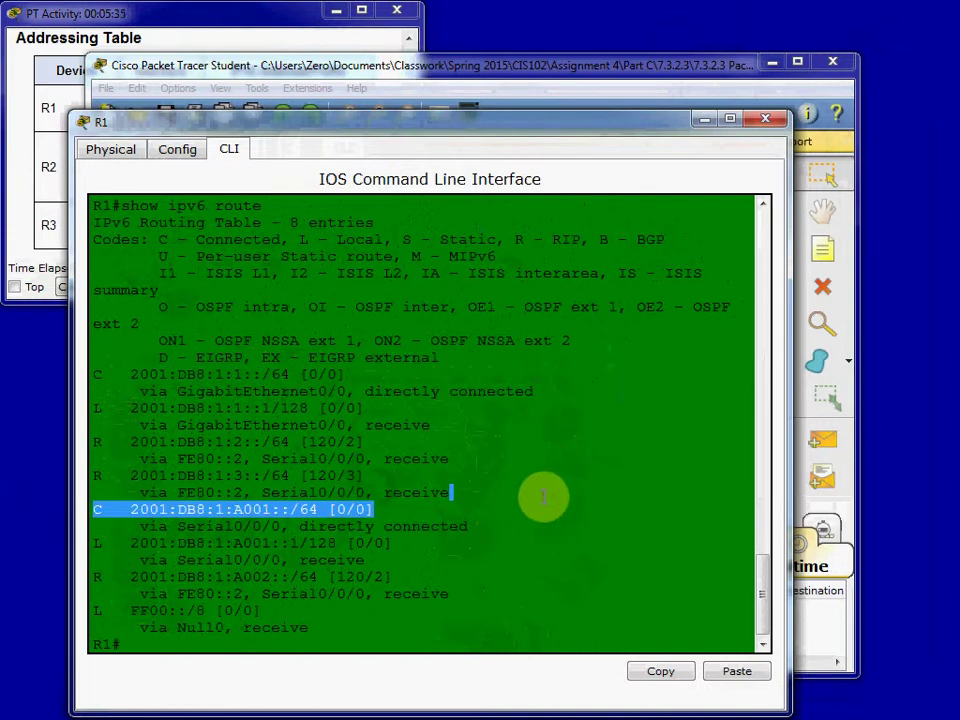
{"action": "left_click", "coordinate": [525, 486]}
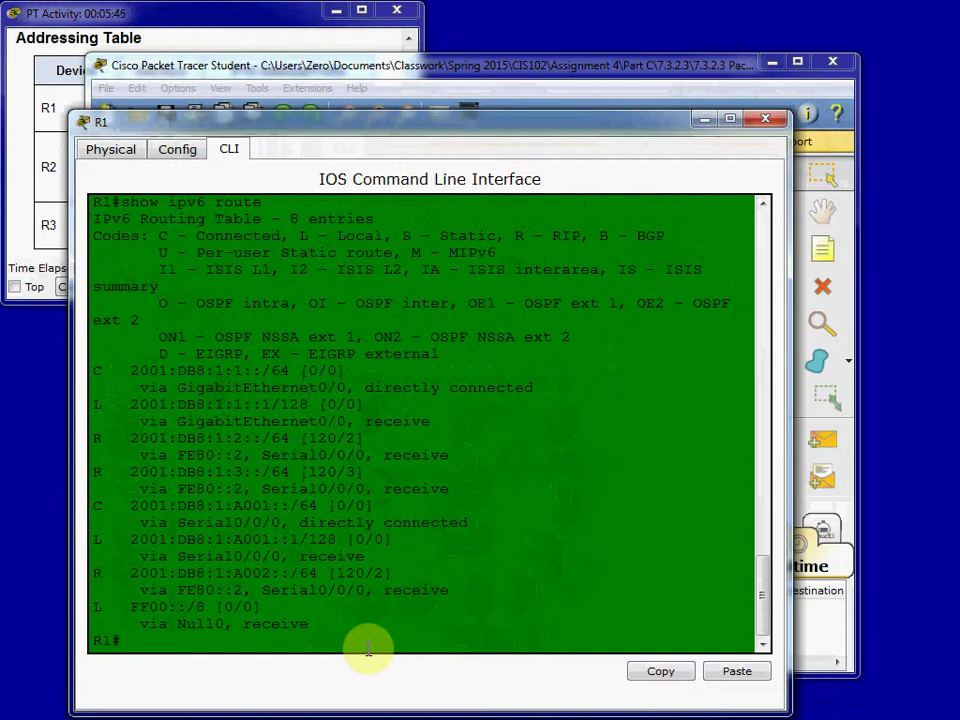
Run show ipv6 protocols on R1 and highlight the GigabitEthernet0/0 RIP interface.
{"action": "type", "text": "show ipv6 protocols"}
{"action": "key", "text": "Return"}
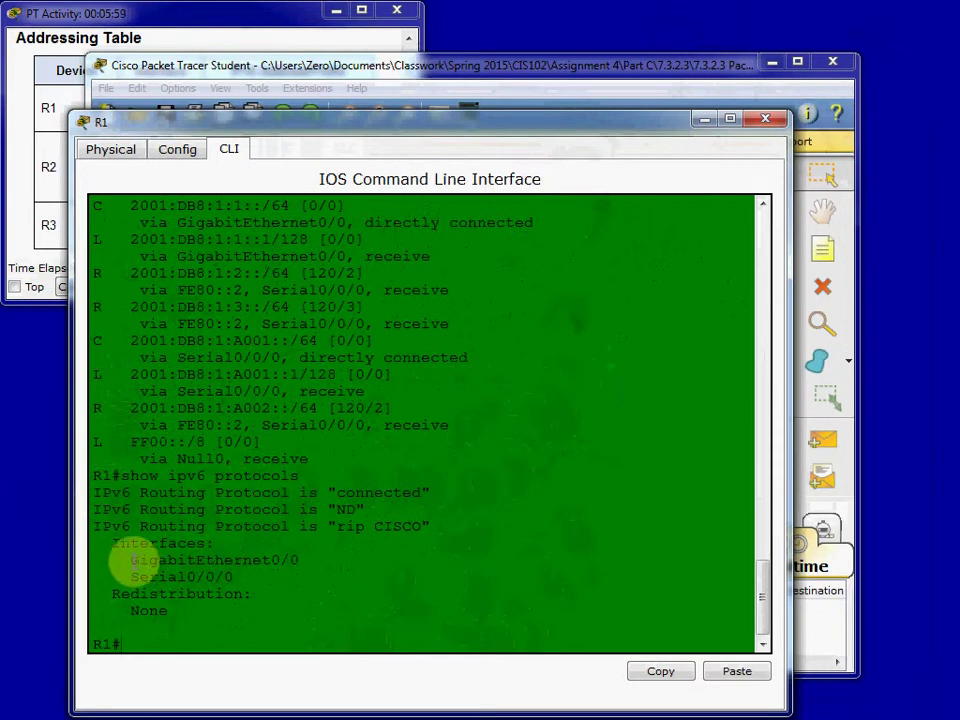
{"action": "left_click_drag", "start_coordinate": [131, 561], "coordinate": [307, 576]}
Move R1's console aside to view the topology, then close it.
{"action": "left_click_drag", "start_coordinate": [430, 113], "coordinate": [663, 423]}
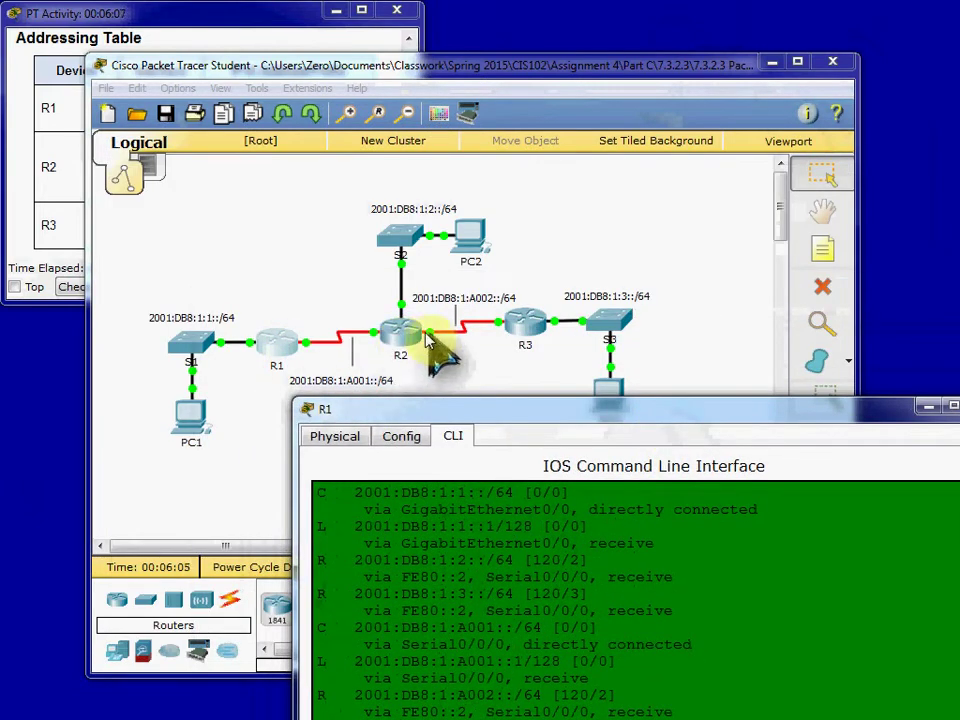
{"action": "left_click", "coordinate": [580, 410]}
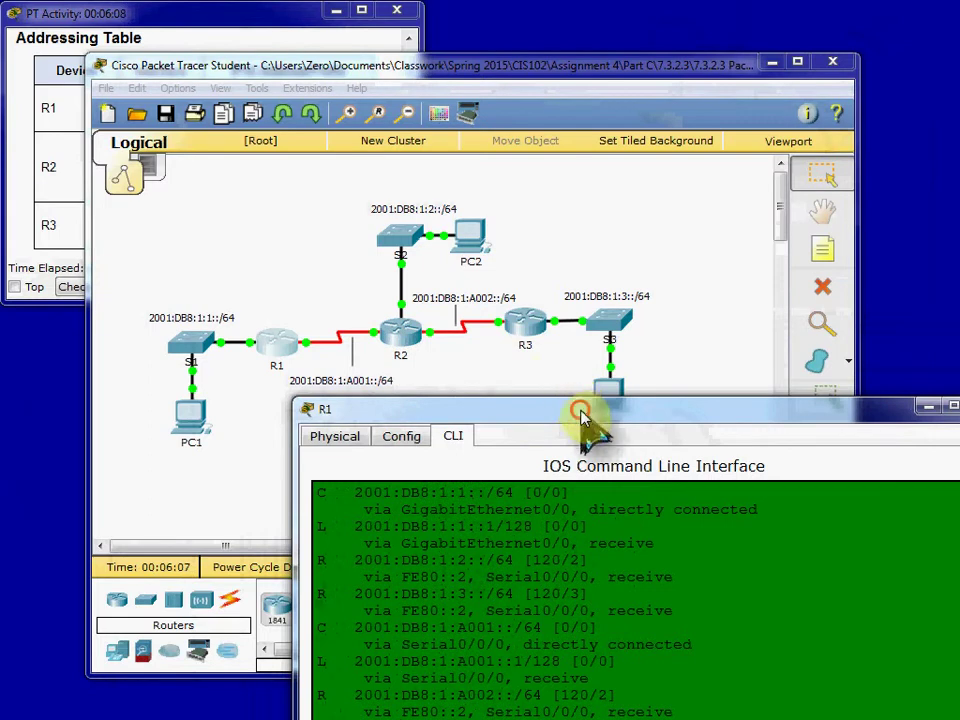
{"action": "left_click_drag", "start_coordinate": [580, 410], "coordinate": [380, 131]}
{"action": "left_click", "coordinate": [430, 608]}
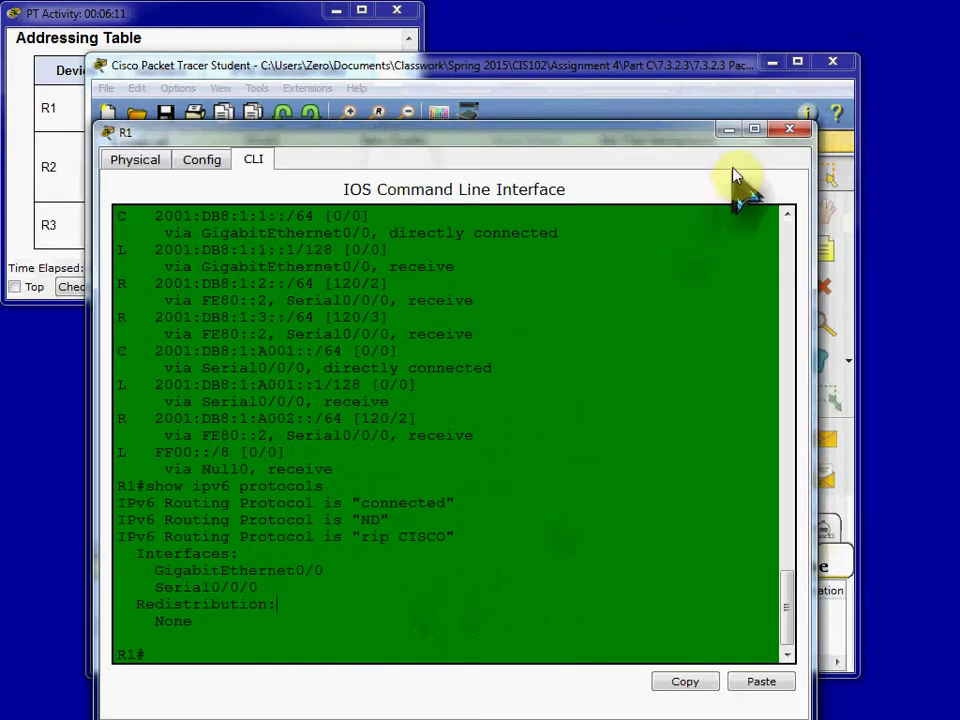
{"action": "left_click", "coordinate": [792, 131]}
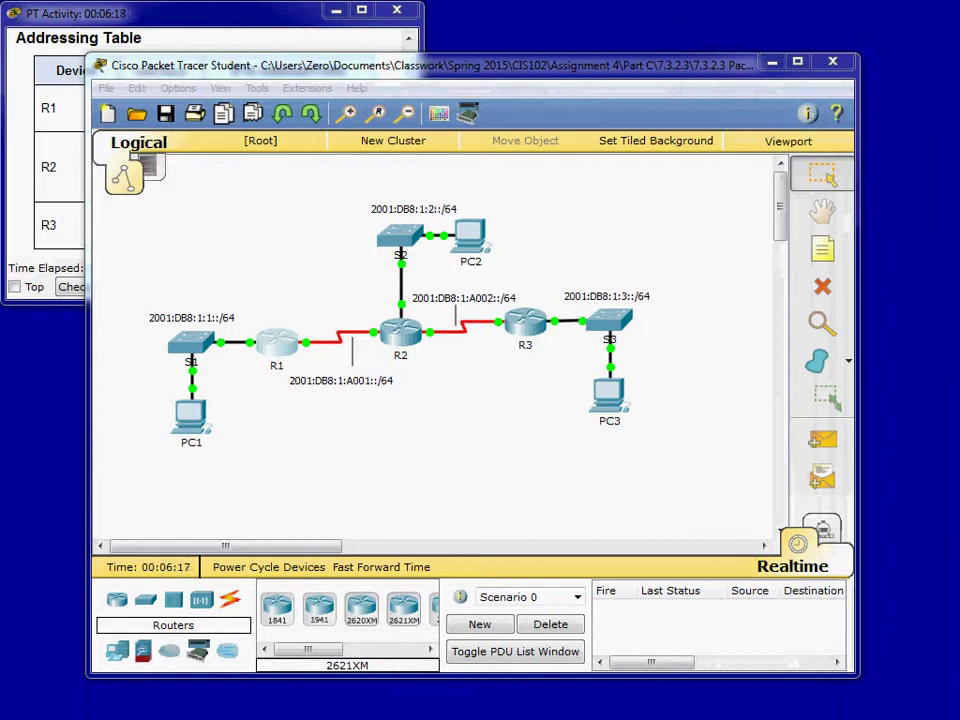
{"action": "left_click", "coordinate": [278, 350]}
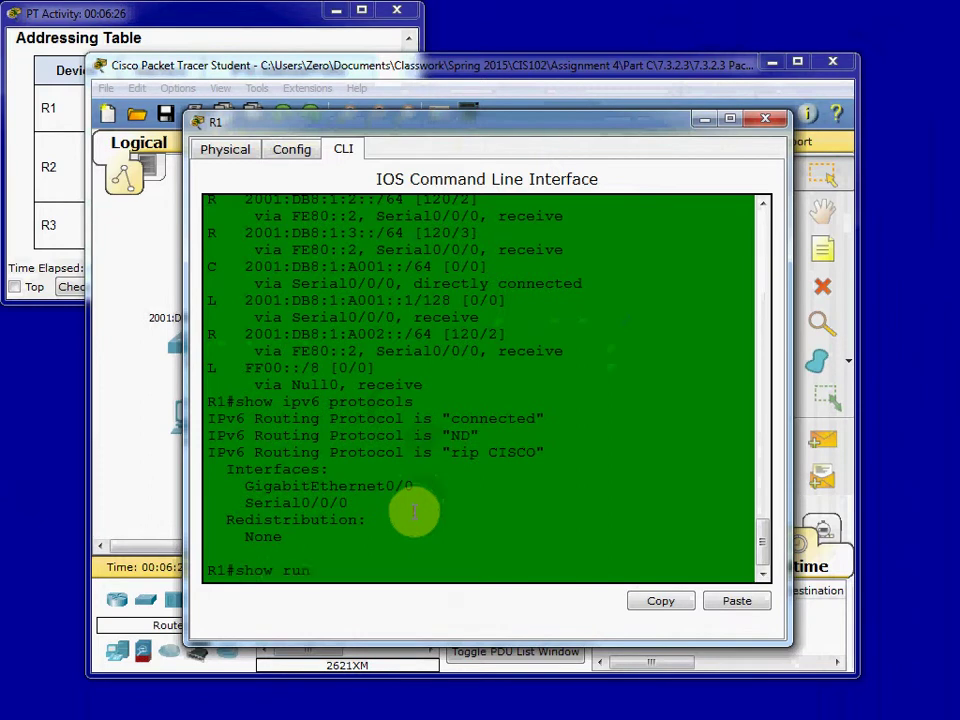
{"action": "type", "text": "show run"}
{"action": "key", "text": "Return"}
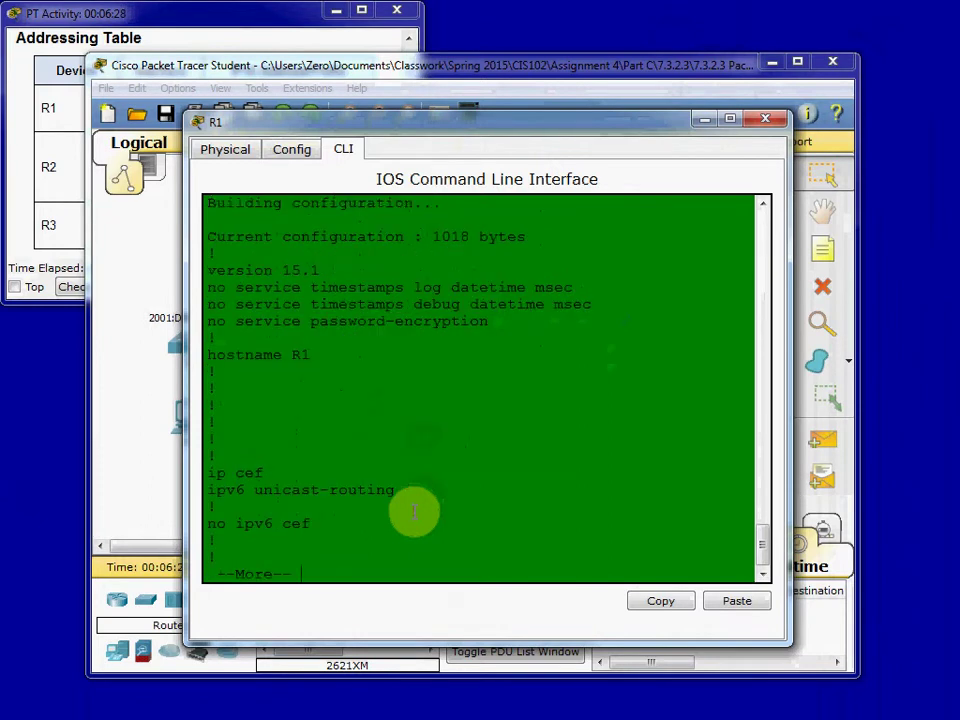
{"action": "key", "text": "Return"}
{"action": "key", "text": "Return"}
{"action": "key", "text": "Return"}
{"action": "key", "text": "Return"}
{"action": "key", "text": "Return"}
{"action": "key", "text": "Return"}
{"action": "key", "text": "Return"}
{"action": "key", "text": "Return"}
{"action": "key", "text": "Return"}
{"action": "key", "text": "Return"}
{"action": "key", "text": "Return"}
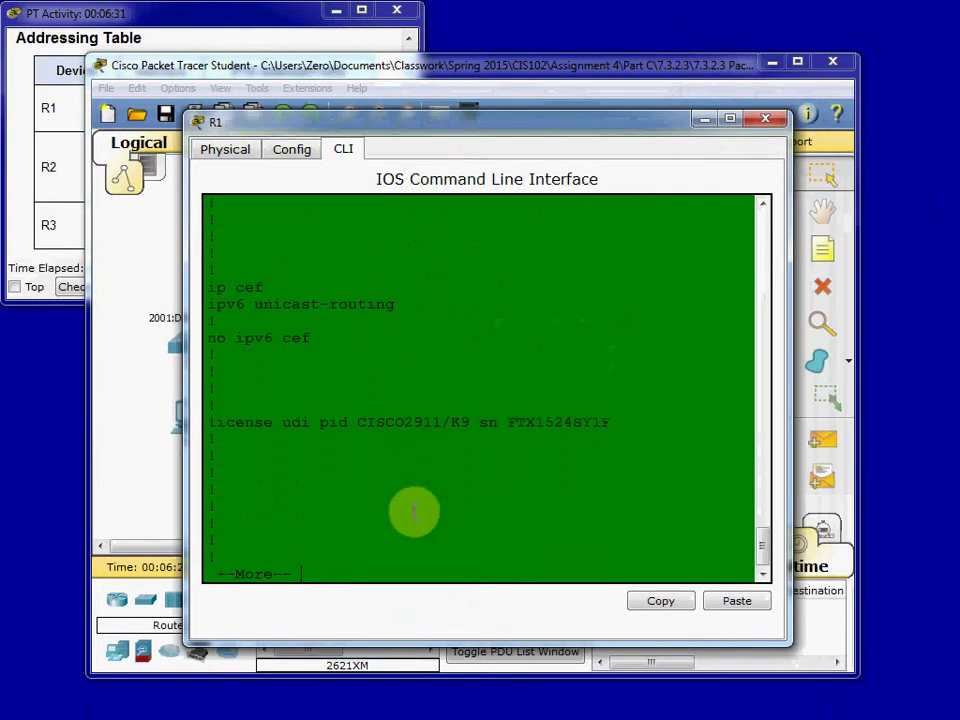
{"action": "key", "text": "Return"}
{"action": "key", "text": "Return"}
{"action": "key", "text": "Return"}
{"action": "key", "text": "Return"}
{"action": "key", "text": "Return"}
{"action": "key", "text": "Return"}
{"action": "key", "text": "Return"}
{"action": "key", "text": "Return"}
{"action": "key", "text": "Return"}
{"action": "key", "text": "Return"}
{"action": "key", "text": "Return"}
{"action": "key", "text": "Return"}
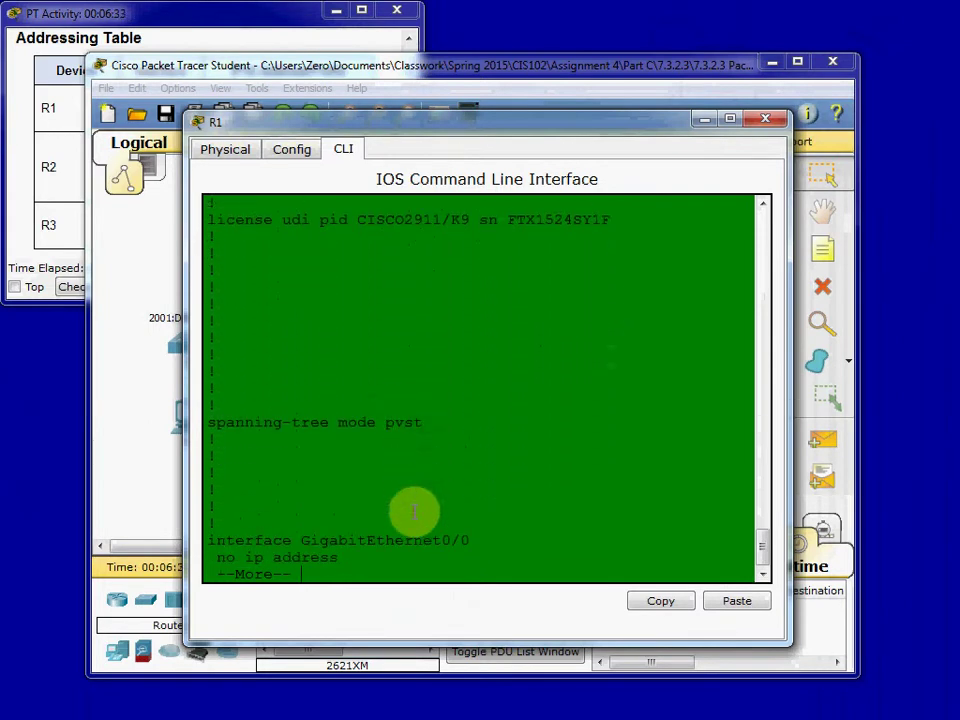
{"action": "key", "text": "Return"}
{"action": "key", "text": "Return"}
{"action": "key", "text": "Return"}
{"action": "key", "text": "Return"}
{"action": "key", "text": "Return"}
{"action": "key", "text": "Return"}
{"action": "key", "text": "Return"}
{"action": "key", "text": "Return"}
{"action": "key", "text": "Return"}
{"action": "key", "text": "Return"}
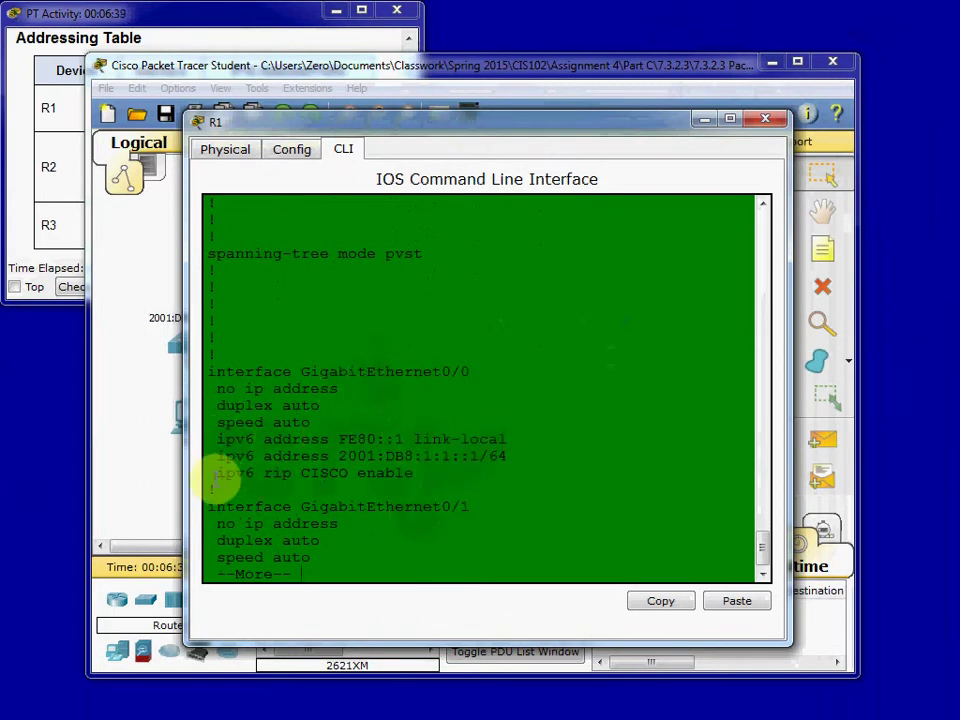
{"action": "left_click_drag", "start_coordinate": [216, 474], "coordinate": [413, 474]}
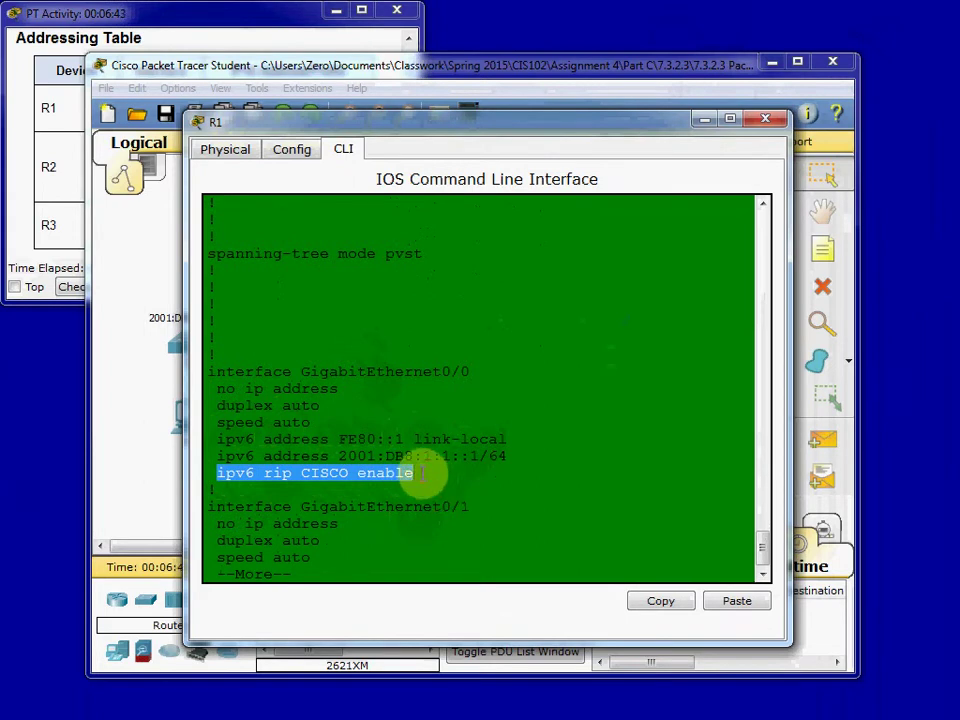
{"action": "left_click", "coordinate": [422, 474]}
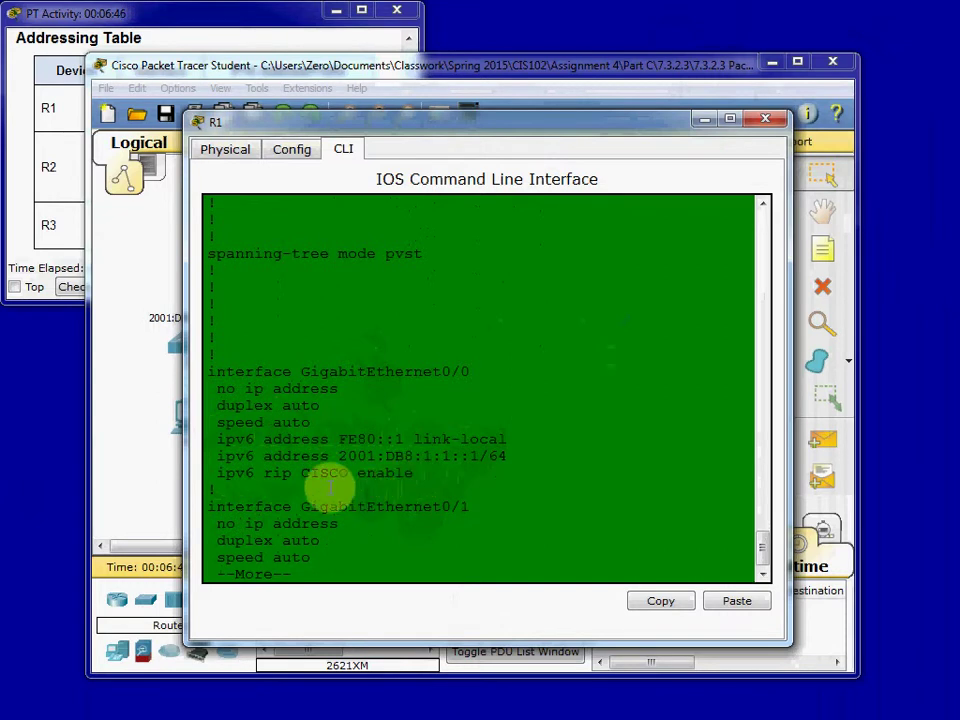
{"action": "left_click", "coordinate": [764, 122]}
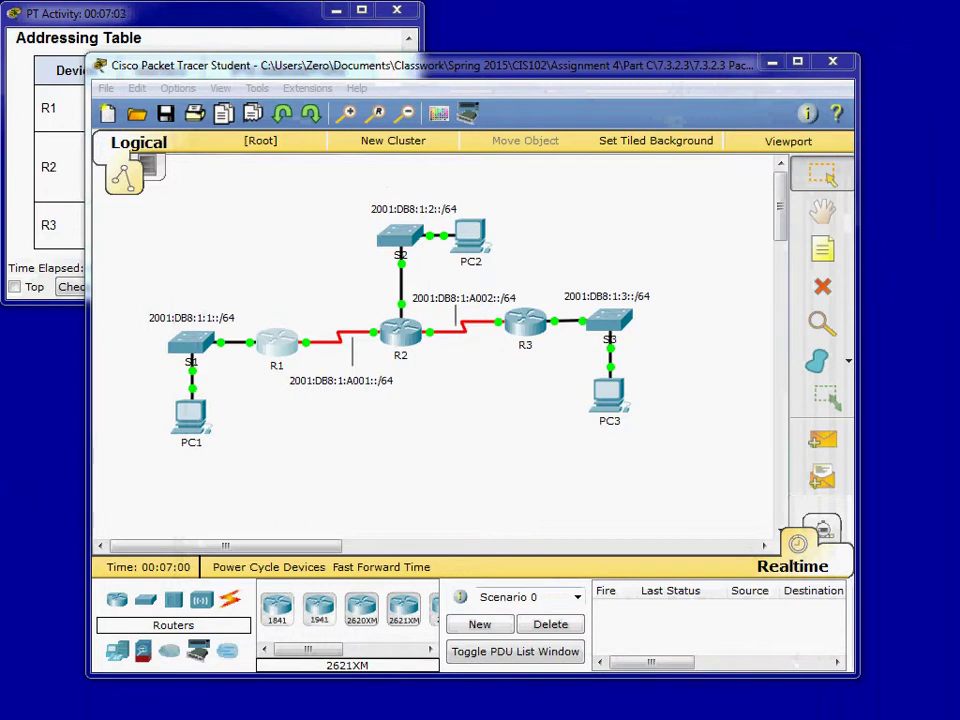
Bring the activity instructions window forward and check the activity results.
{"action": "left_click", "coordinate": [480, 456]}
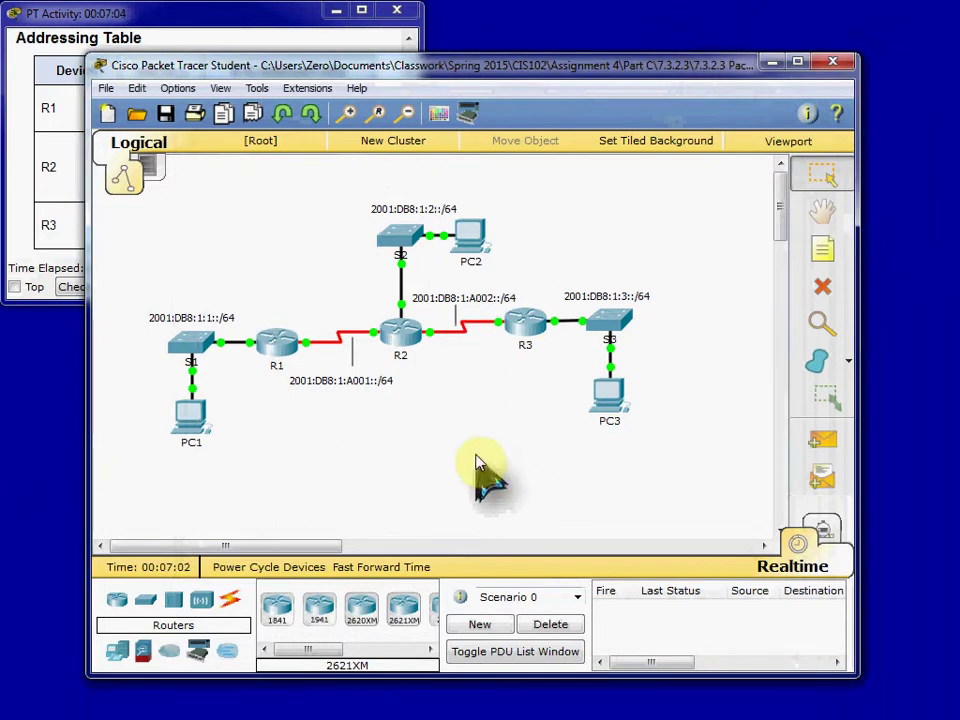
{"action": "left_click", "coordinate": [170, 18]}
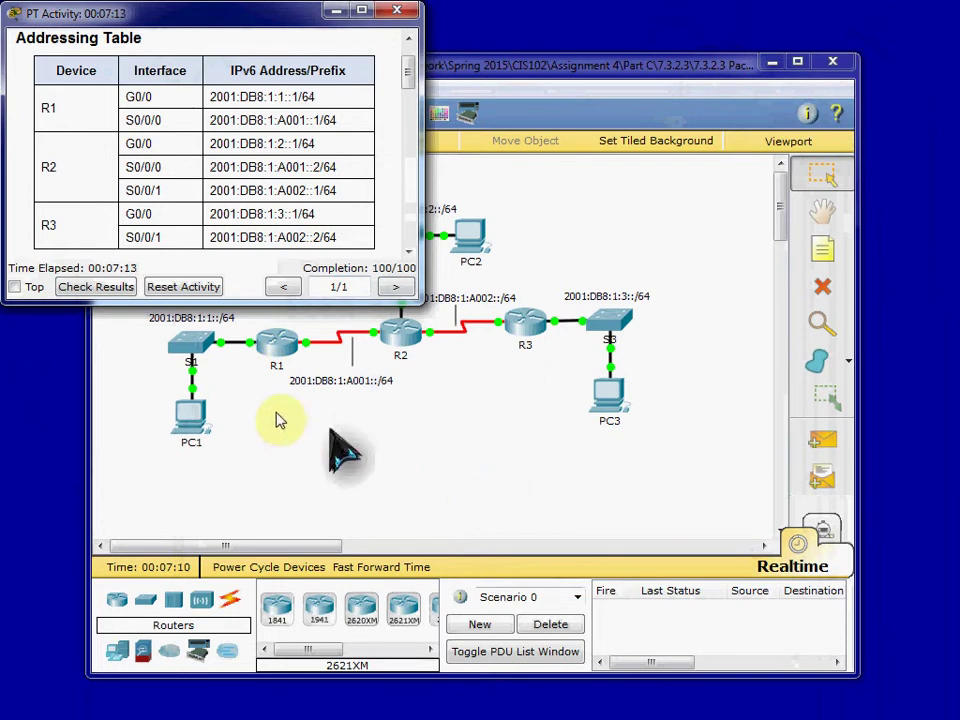
{"action": "left_click", "coordinate": [110, 290]}
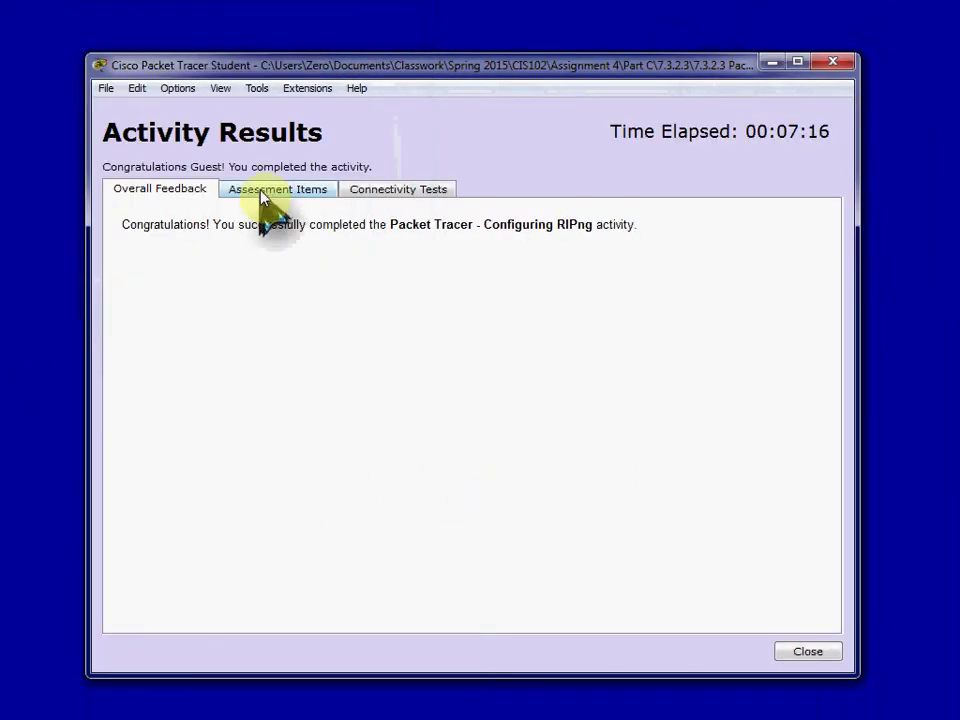
Review all 16 assessment items, confirming the 100/100 score, then close the results.
{"action": "left_click", "coordinate": [263, 200]}
{"action": "left_click", "coordinate": [322, 366]}
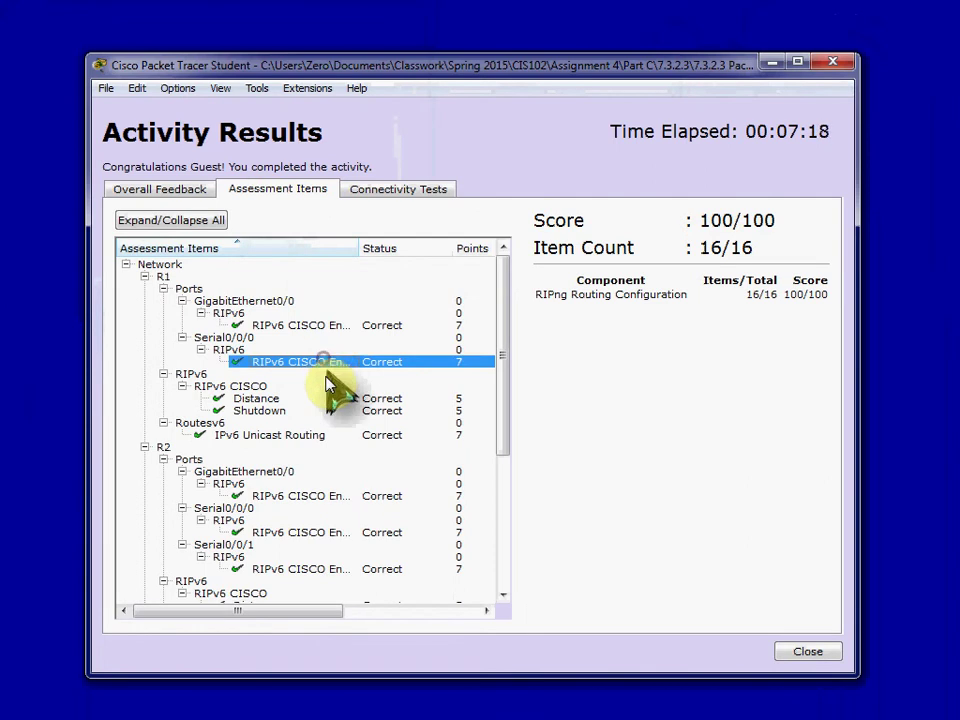
{"action": "scroll", "coordinate": [305, 440], "scroll_direction": "down", "scroll_amount": 2}
{"action": "scroll", "coordinate": [335, 440], "scroll_direction": "down", "scroll_amount": 4}
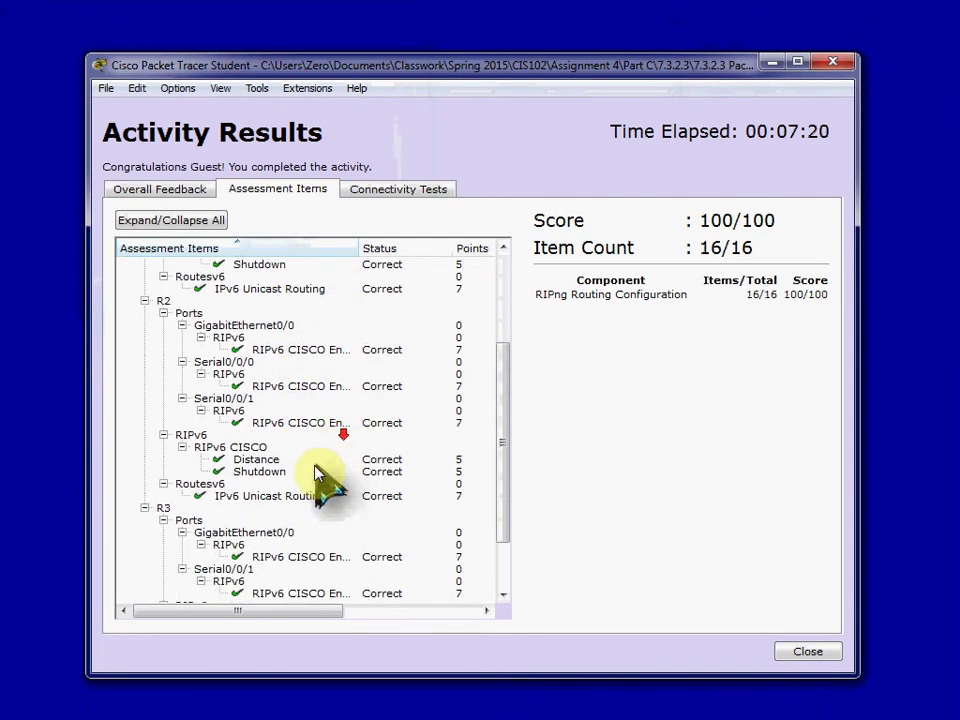
{"action": "scroll", "coordinate": [305, 490], "scroll_direction": "up", "scroll_amount": 6}
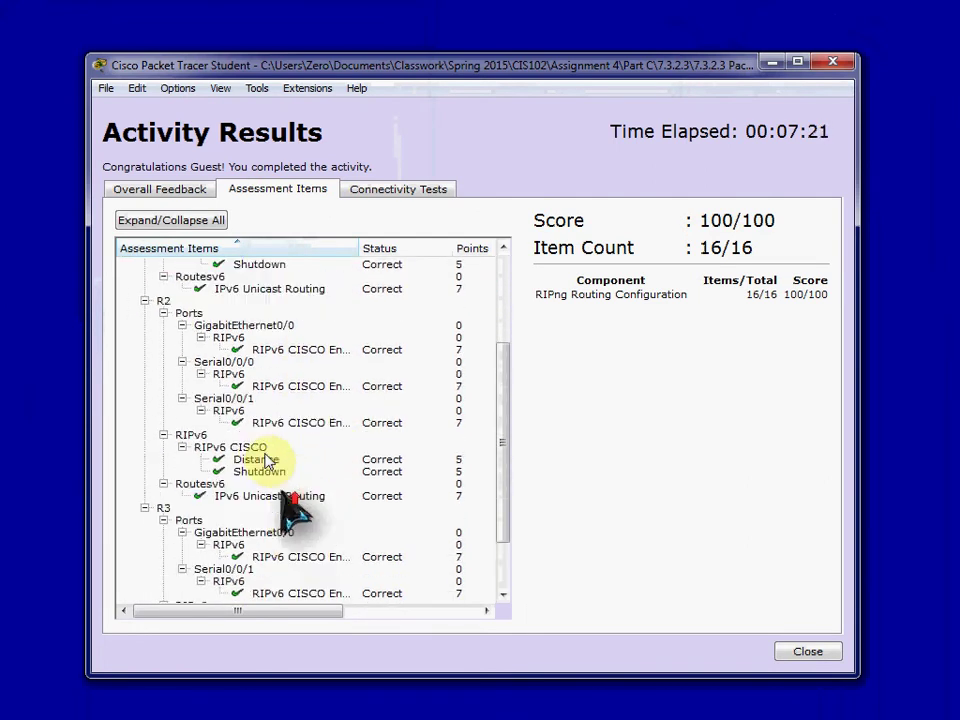
{"action": "left_click", "coordinate": [832, 66]}
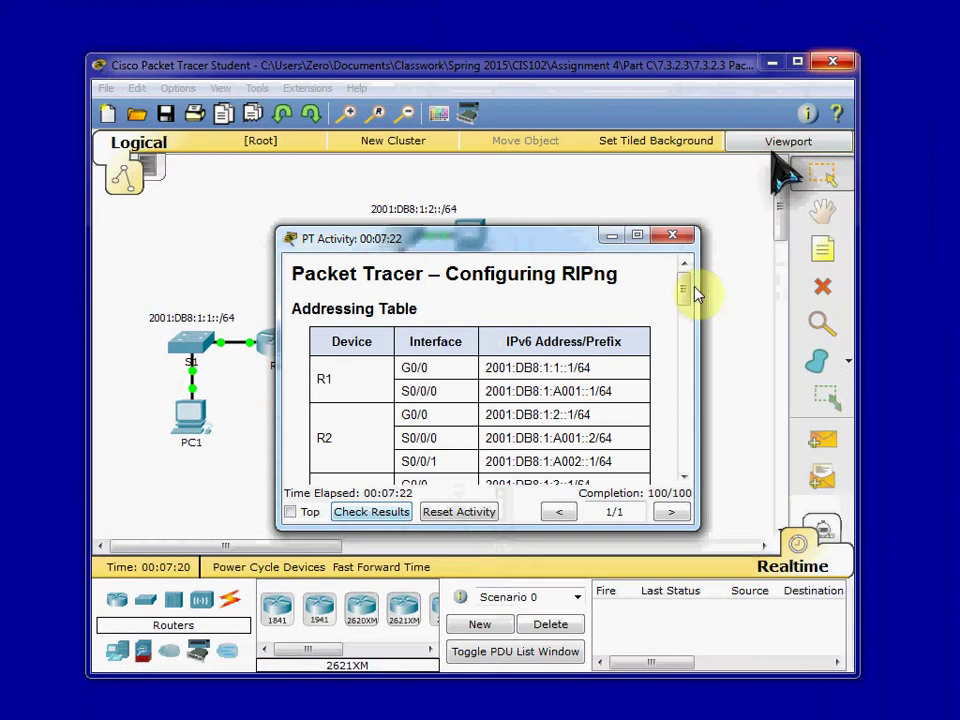
Send simple PDU pings from PC3 to PC1 and from PC2 to PC3.
{"action": "left_click", "coordinate": [617, 237]}
{"action": "left_click", "coordinate": [822, 440]}
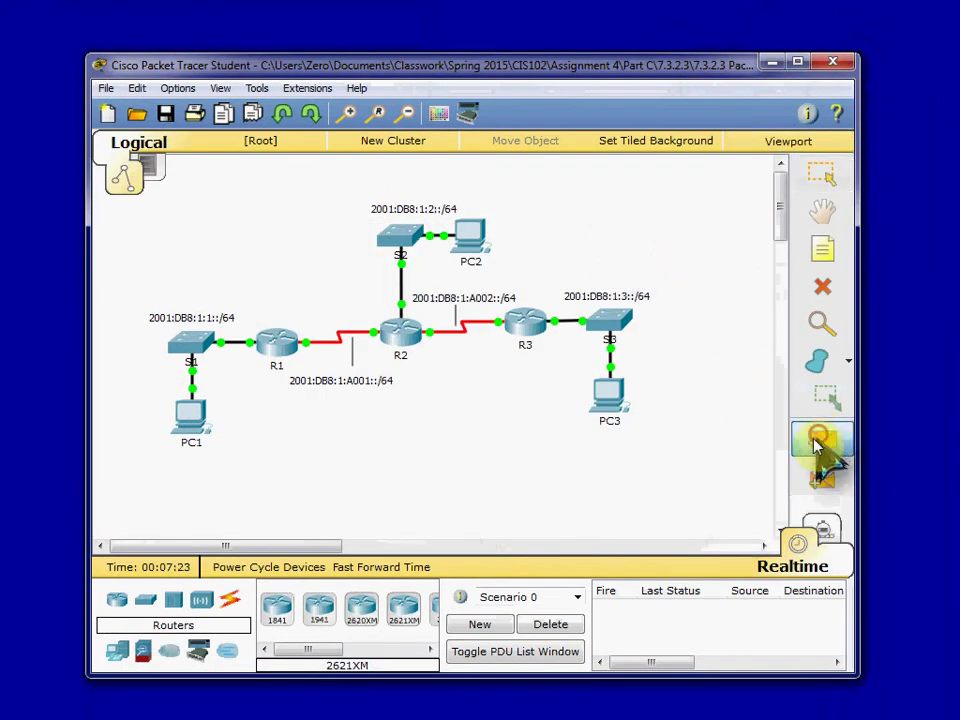
{"action": "left_click", "coordinate": [610, 400]}
{"action": "left_click", "coordinate": [190, 425]}
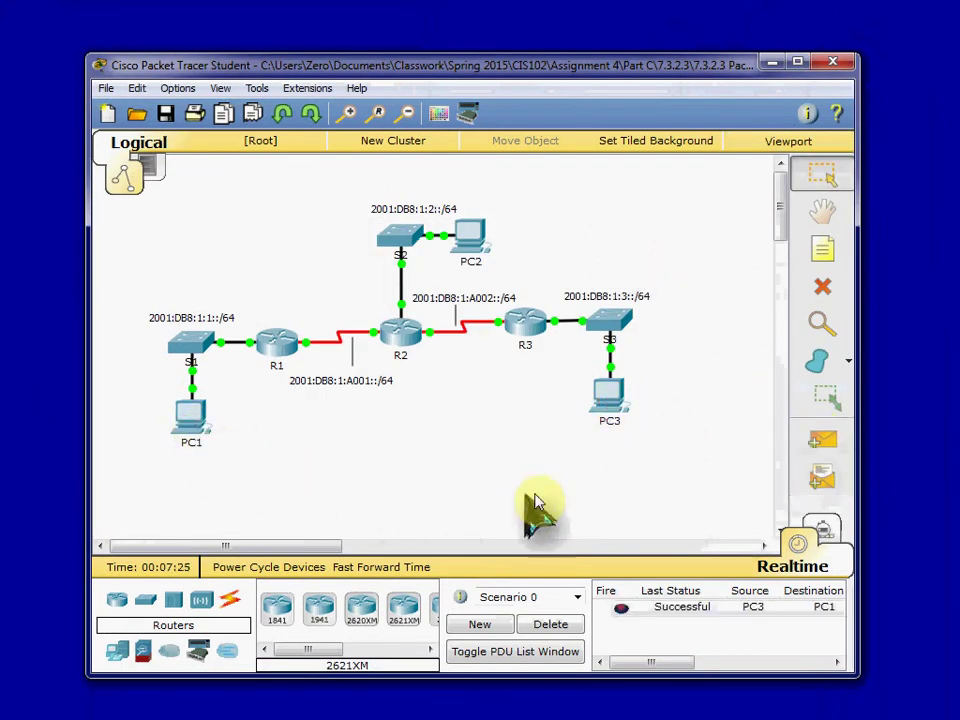
{"action": "left_click", "coordinate": [820, 445]}
{"action": "left_click", "coordinate": [472, 242]}
{"action": "left_click", "coordinate": [620, 410]}
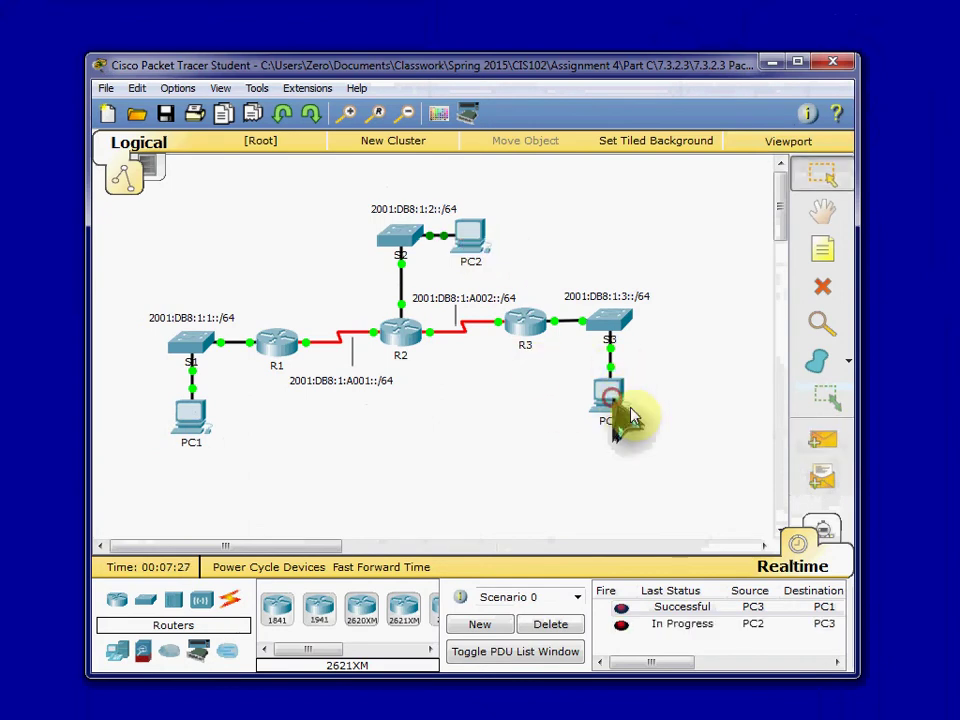
Ping PC2 to PC1, delete the test PDUs, and exit Packet Tracer.
{"action": "left_click", "coordinate": [826, 448]}
{"action": "left_click", "coordinate": [478, 242]}
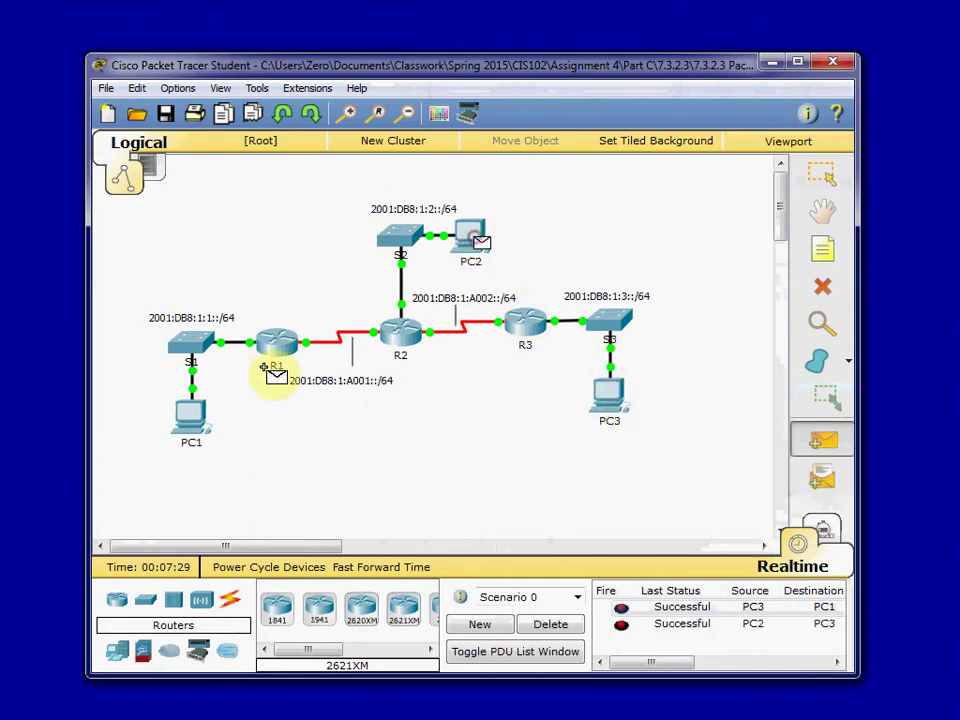
{"action": "left_click", "coordinate": [191, 420]}
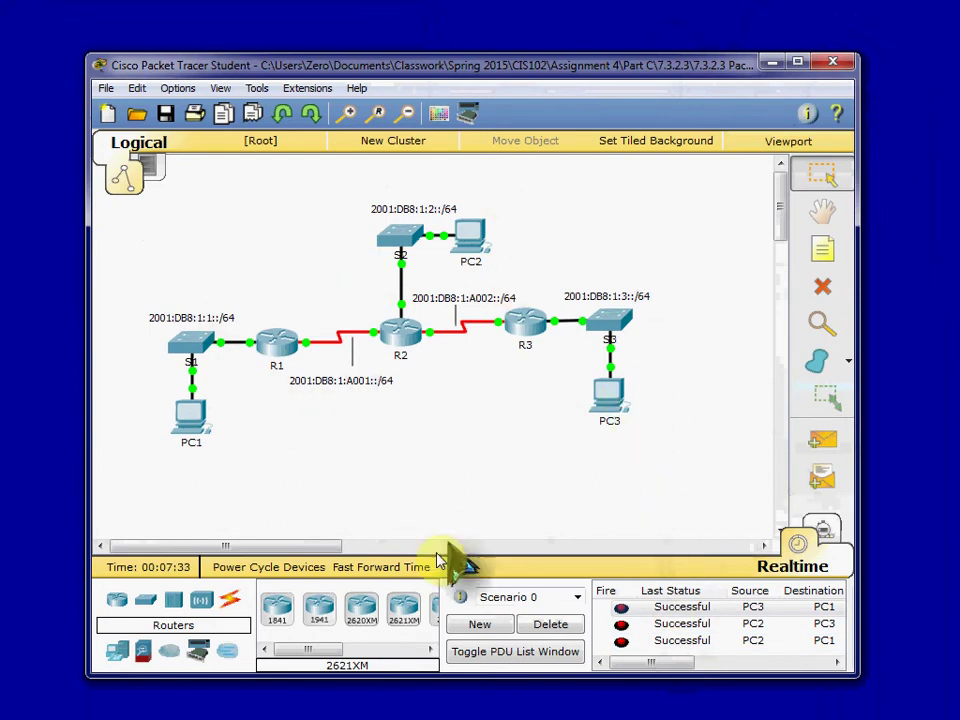
{"action": "left_click", "coordinate": [566, 627]}
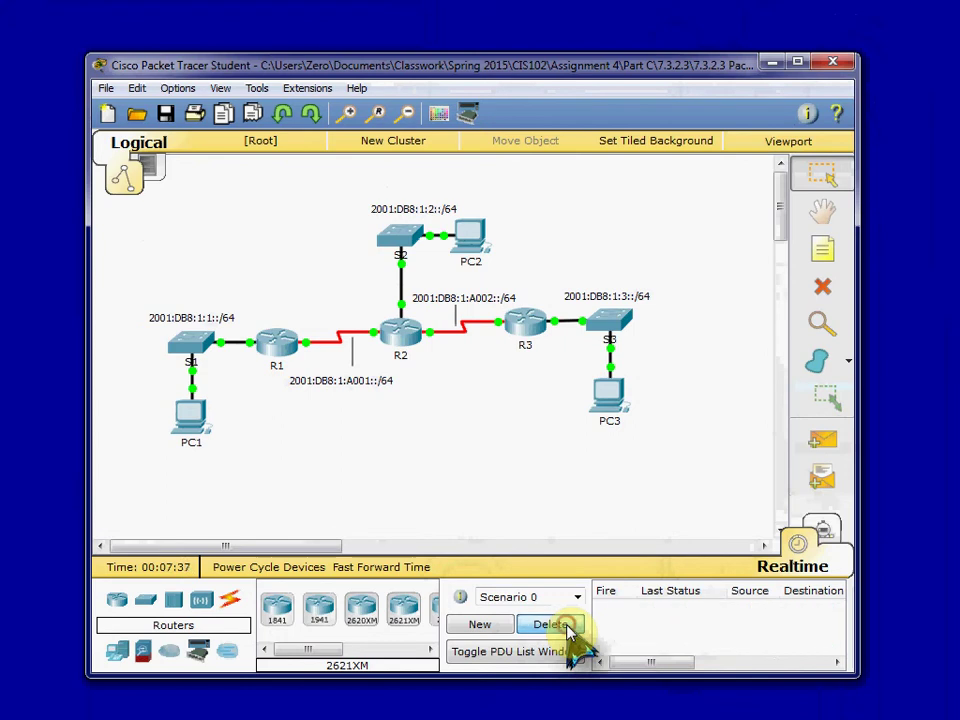
{"action": "left_click", "coordinate": [832, 62]}
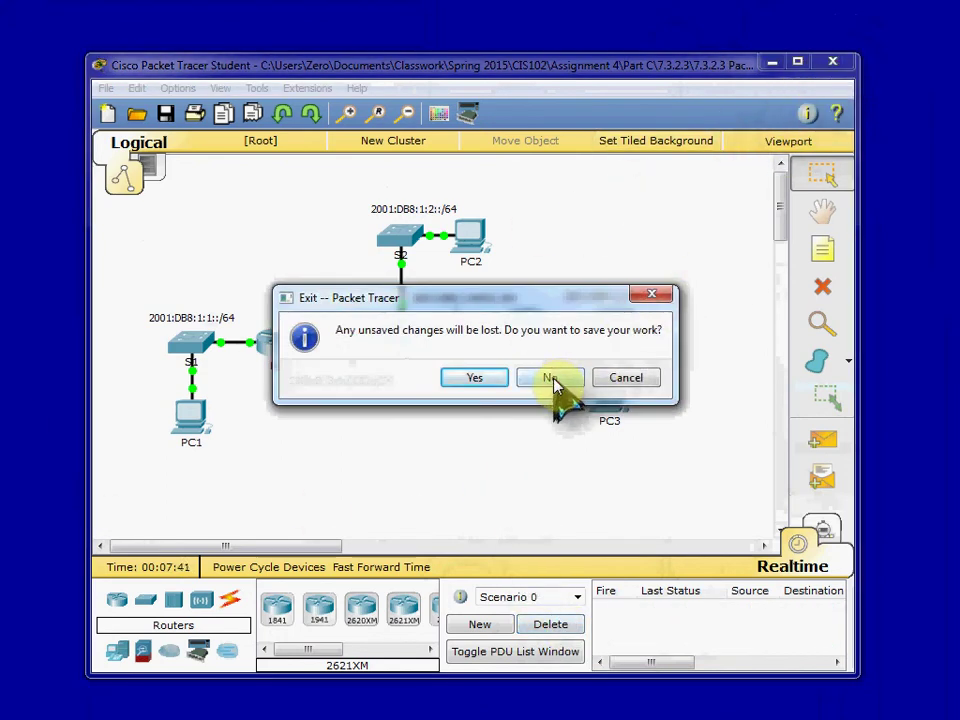